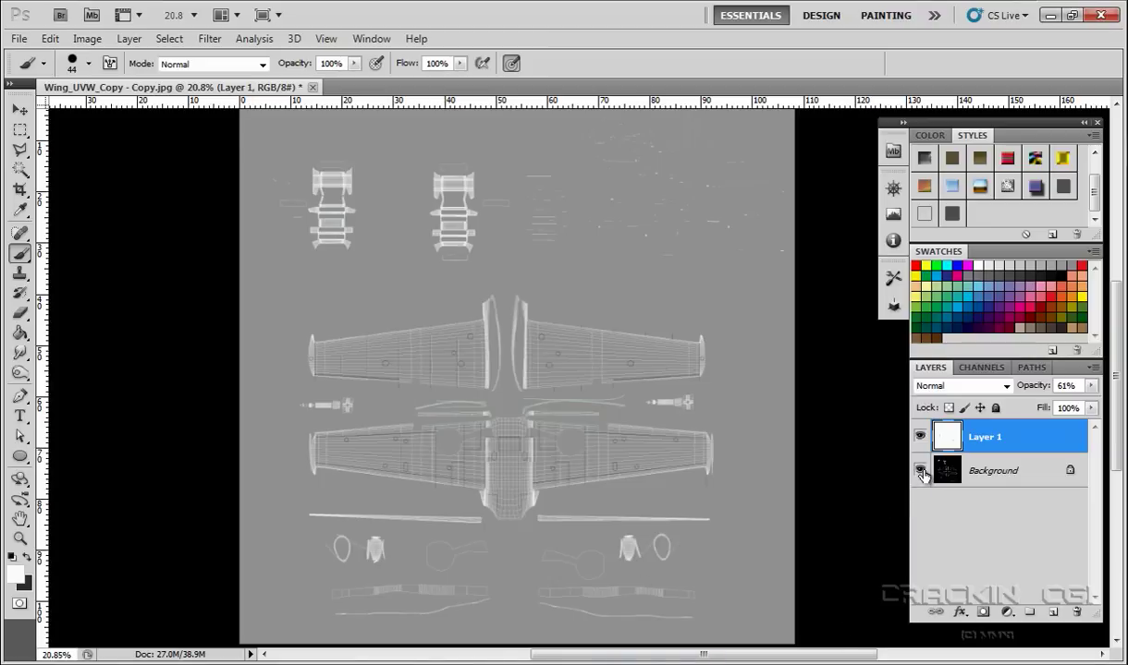
Hide the white-filled Layer 1 so the black aircraft UV wireframe shows in full
{"action": "left_click", "coordinate": [920, 439]}
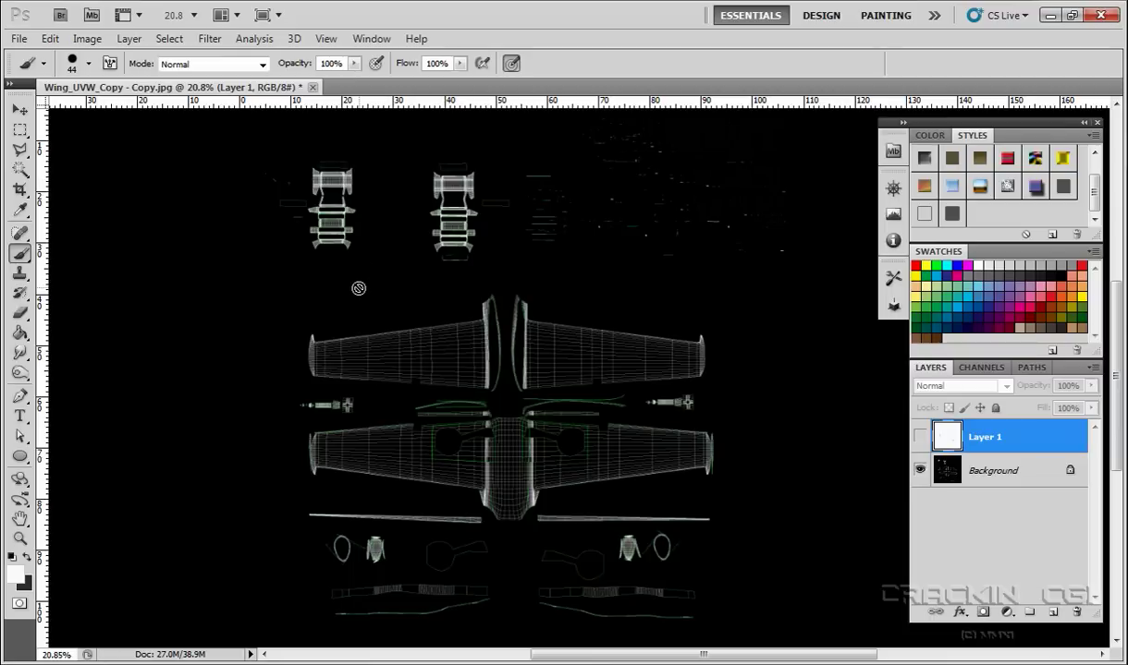
Zoom to about 95.8% and pan across the wing UV islands to inspect the wireframe
{"action": "scroll", "coordinate": [359, 288], "scroll_direction": "up", "scroll_amount": 3, "text": "alt"}
{"action": "scroll", "coordinate": [360, 285], "scroll_direction": "up", "scroll_amount": 5, "text": "alt"}
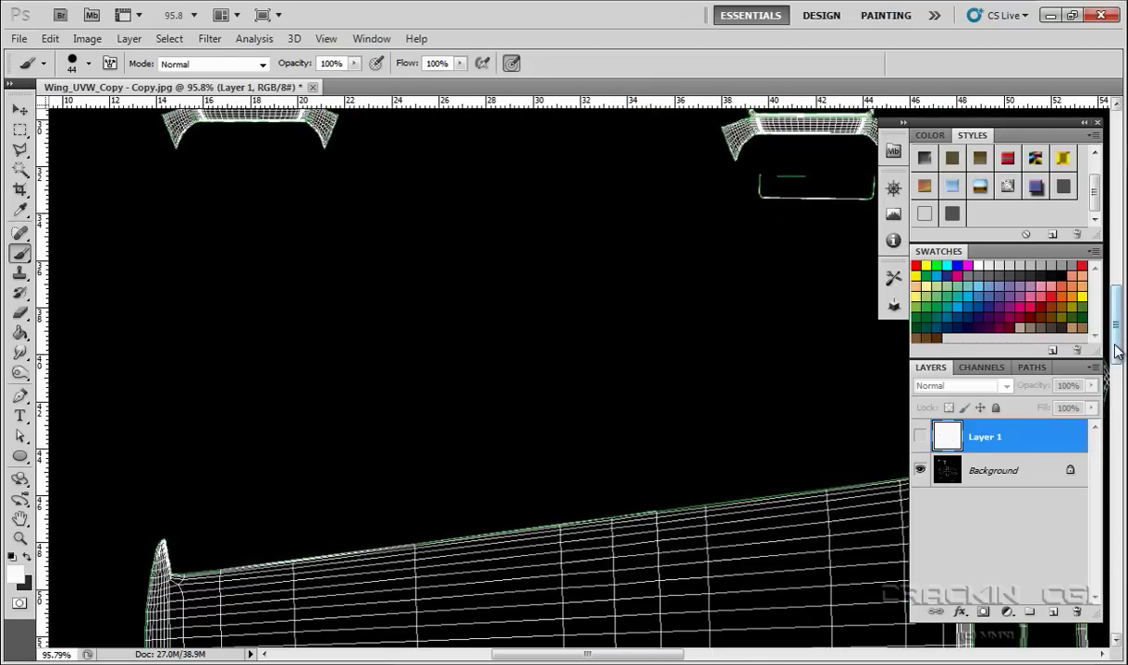
{"action": "left_click_drag", "start_coordinate": [1116, 351], "coordinate": [1116, 265]}
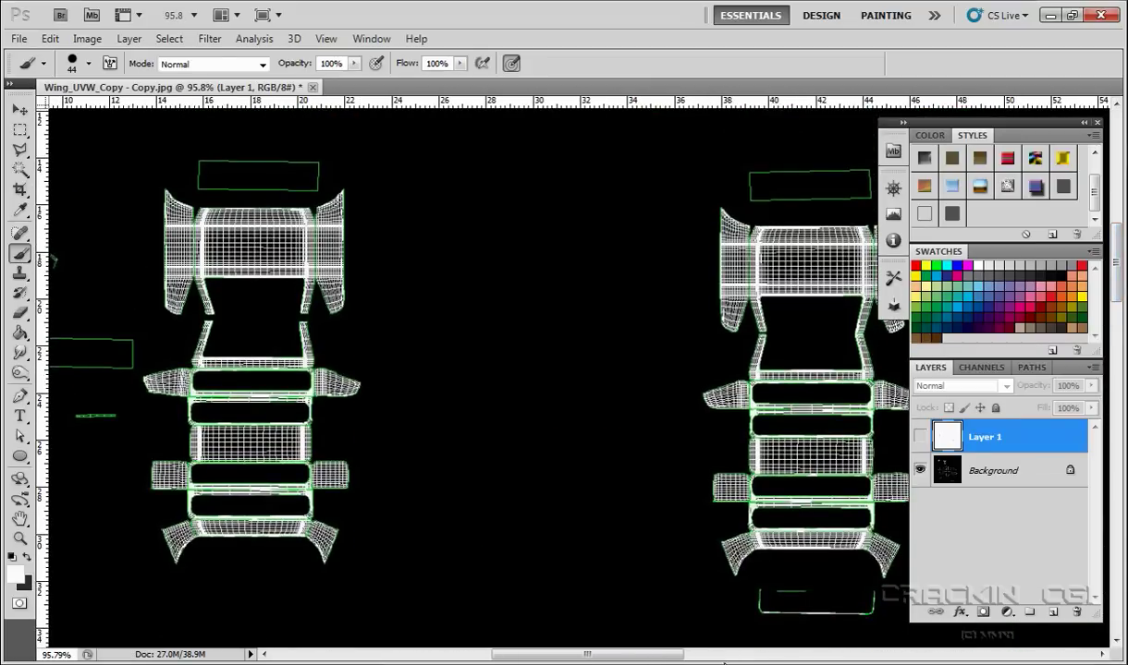
{"action": "left_click_drag", "start_coordinate": [663, 654], "coordinate": [627, 654]}
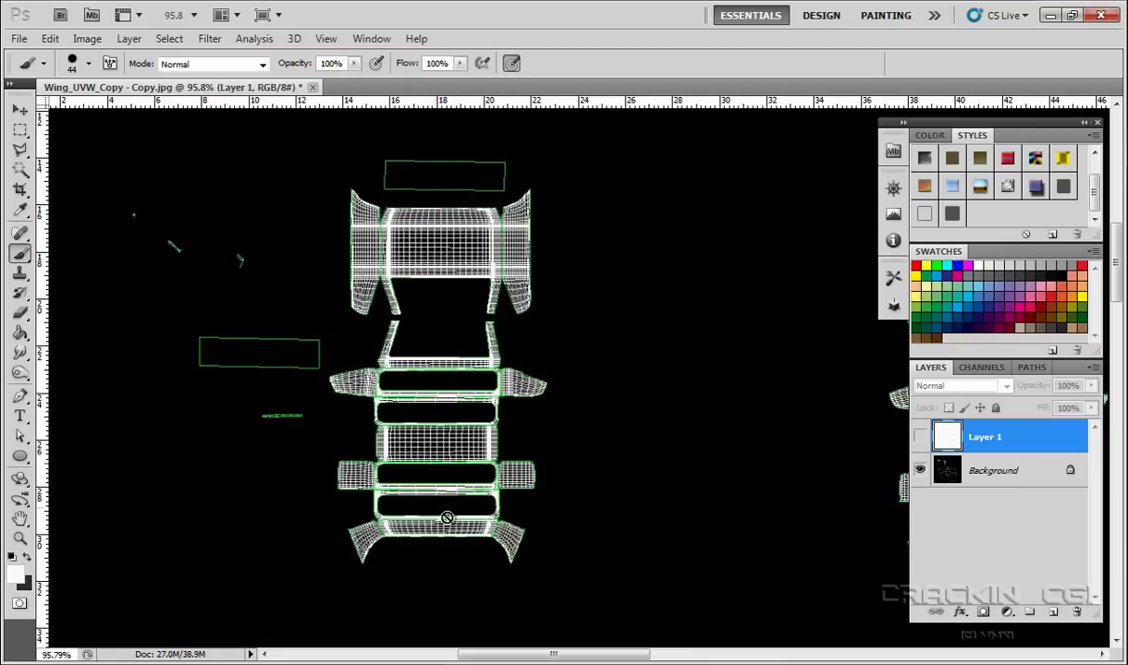
{"action": "left_click_drag", "start_coordinate": [553, 655], "coordinate": [639, 654]}
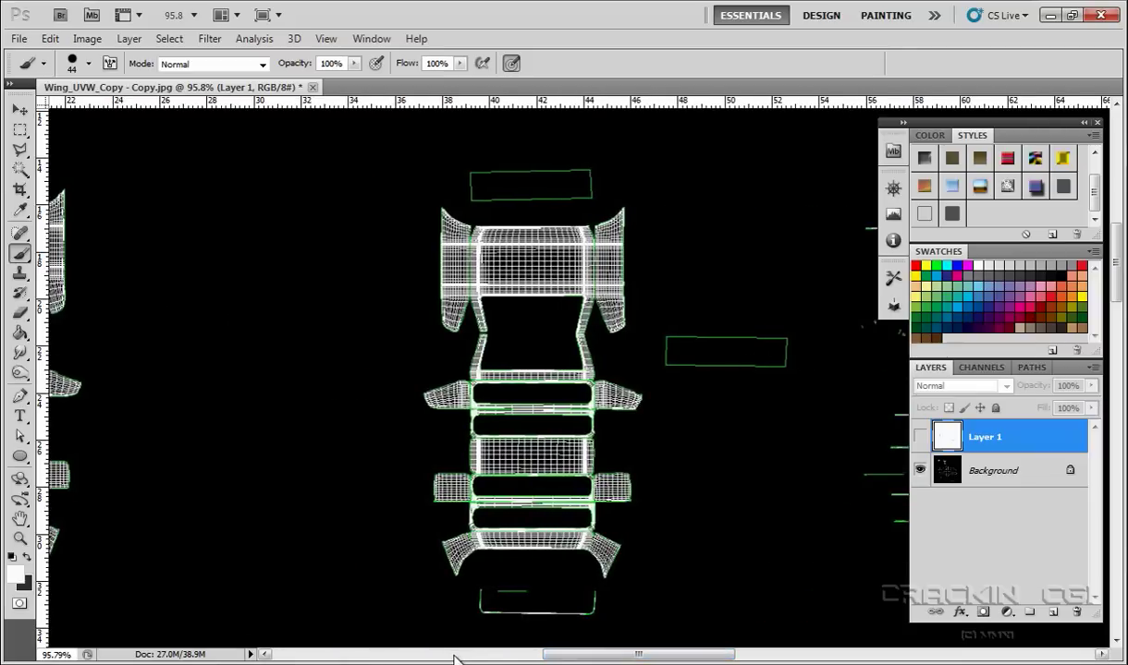
{"action": "left_click", "coordinate": [454, 659]}
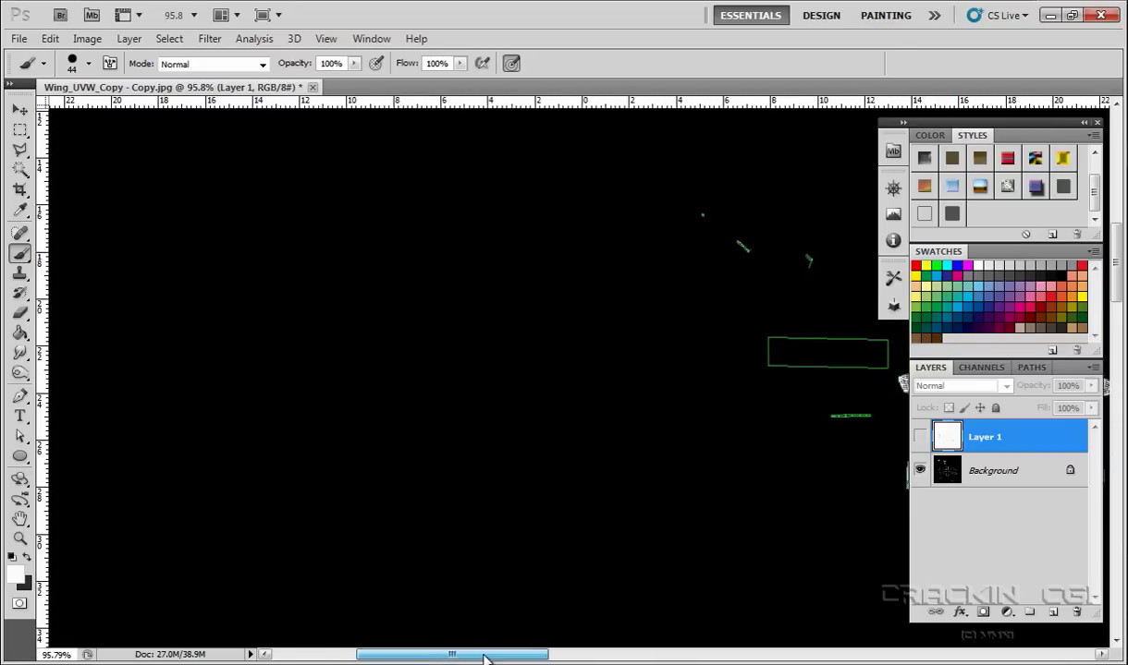
{"action": "scroll", "coordinate": [474, 659], "scroll_direction": "right", "scroll_amount": 8}
{"action": "scroll", "coordinate": [476, 379], "scroll_direction": "right", "scroll_amount": 2}
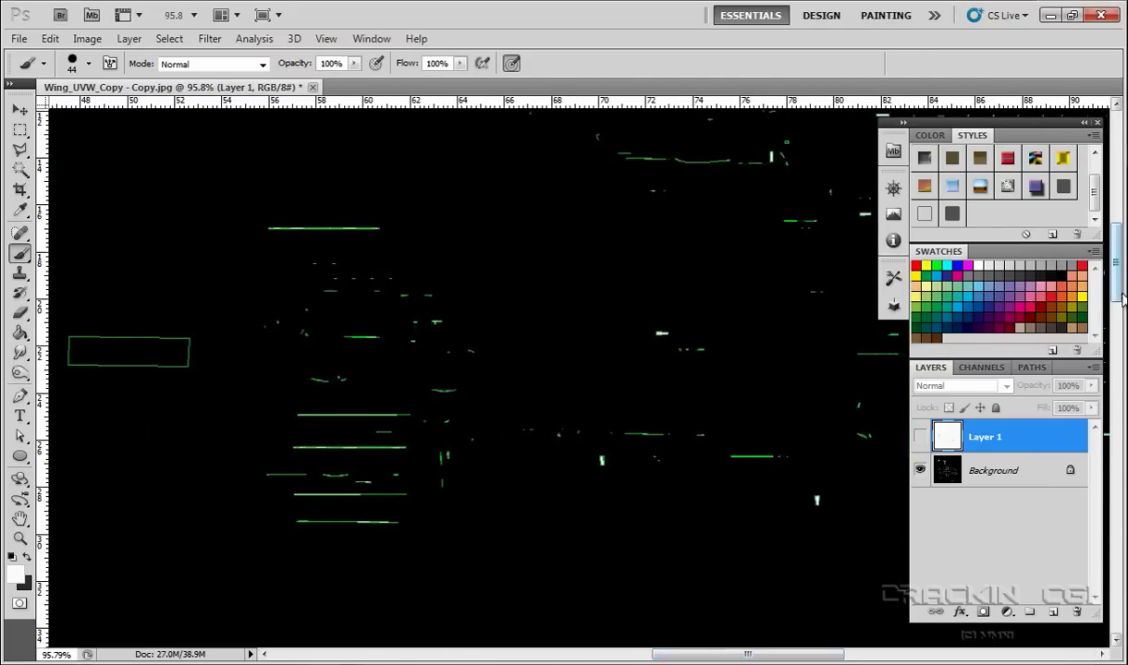
{"action": "scroll", "coordinate": [1118, 284], "scroll_direction": "up", "scroll_amount": 1}
{"action": "scroll", "coordinate": [1119, 285], "scroll_direction": "up", "scroll_amount": 8}
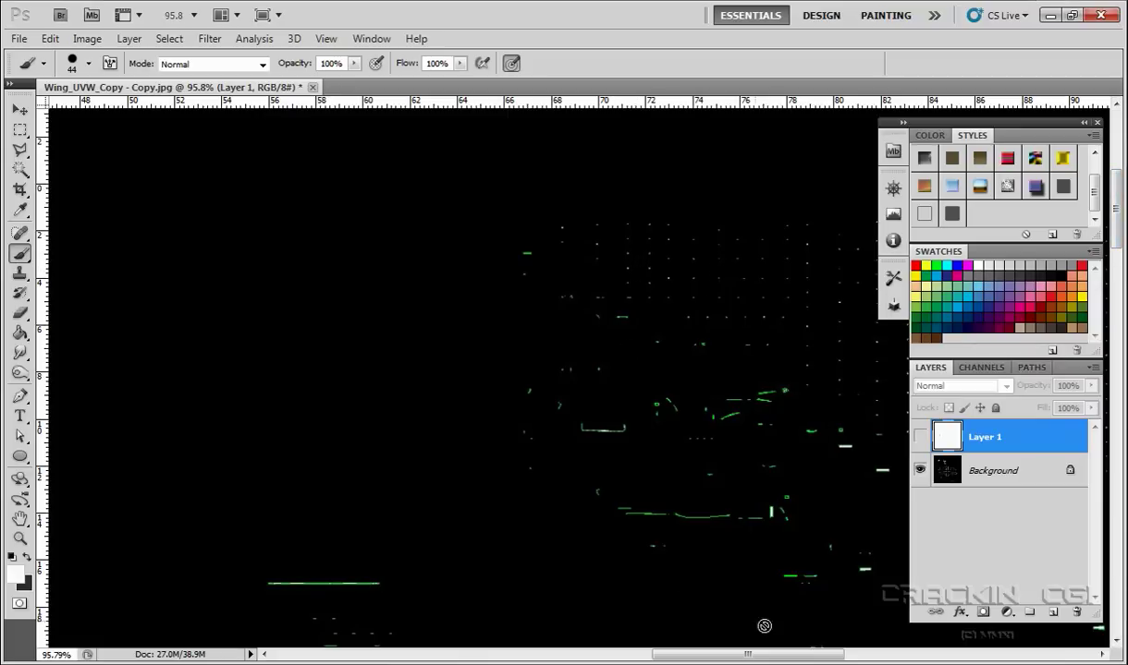
{"action": "left_click_drag", "start_coordinate": [774, 657], "coordinate": [831, 659]}
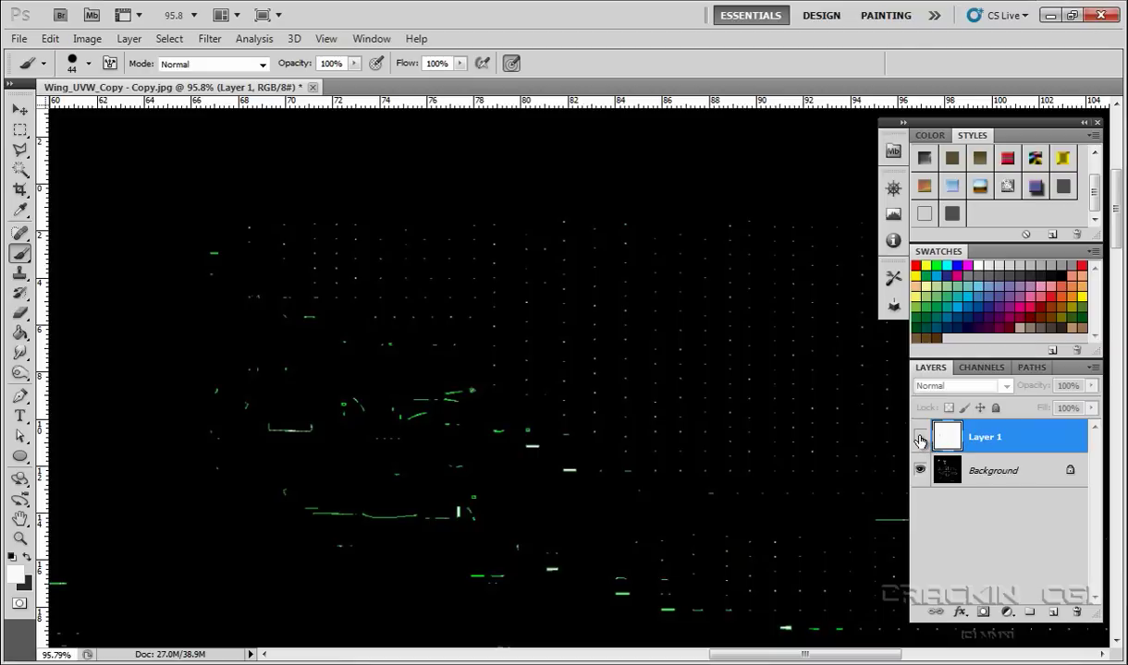
Show Layer 1 at 61% again, zoom out to 59.5%, and survey the wing and fuselage UVs
{"action": "left_click", "coordinate": [920, 439]}
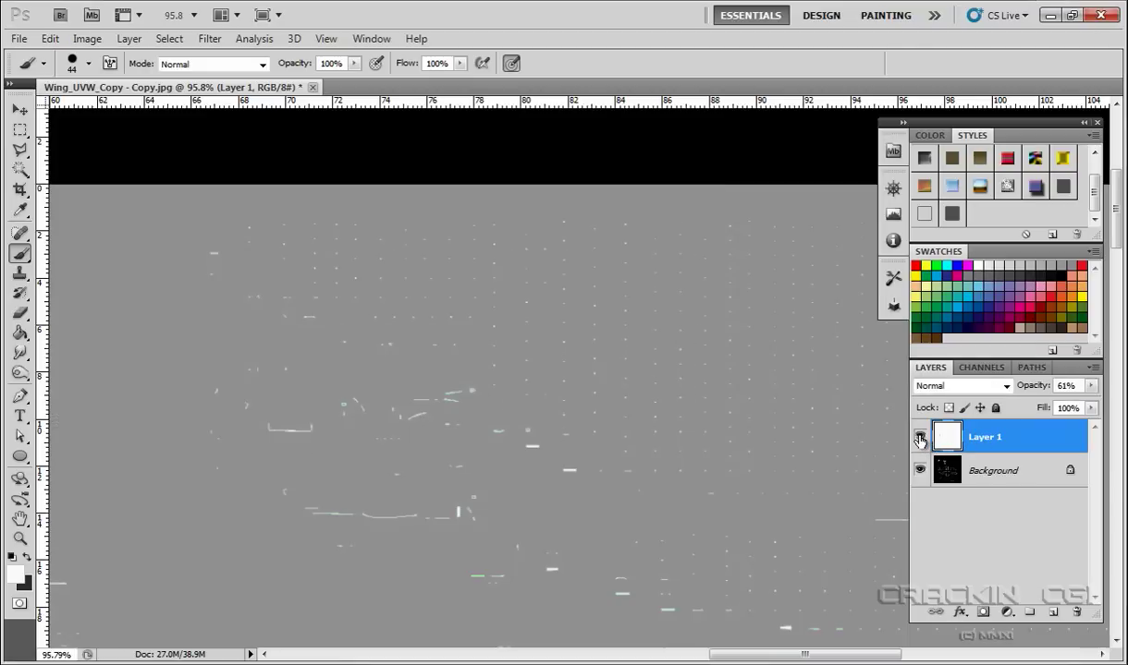
{"action": "left_click_drag", "start_coordinate": [1116, 227], "coordinate": [1116, 375]}
{"action": "left_click_drag", "start_coordinate": [856, 654], "coordinate": [710, 655]}
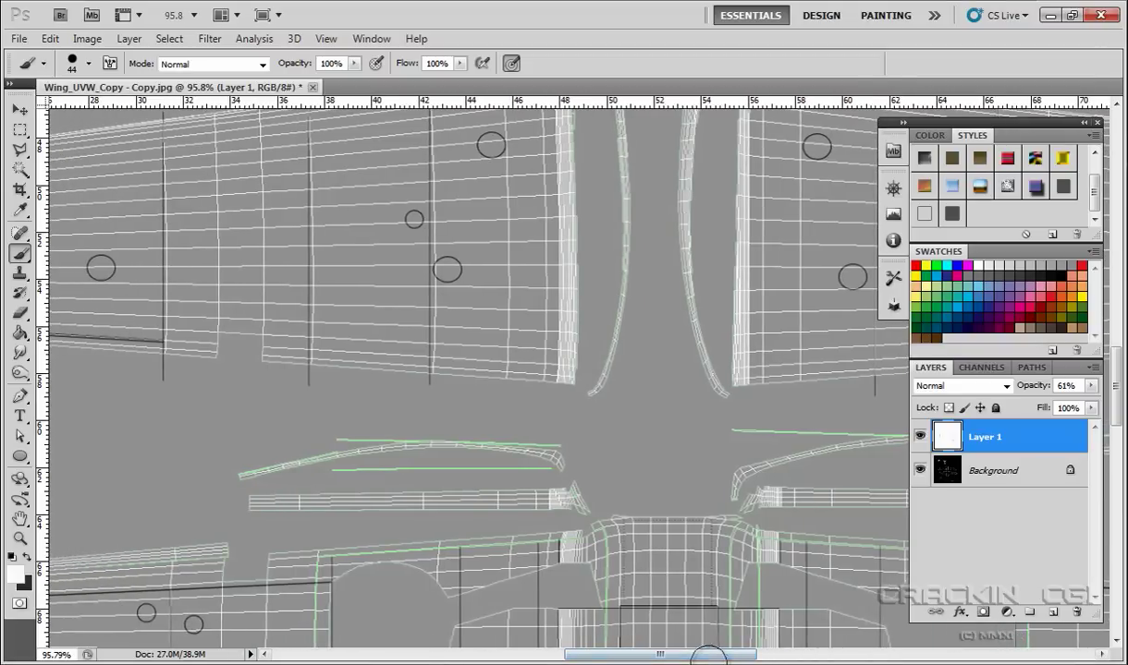
{"action": "scroll", "coordinate": [612, 451], "scroll_direction": "down", "scroll_amount": 2, "text": "alt"}
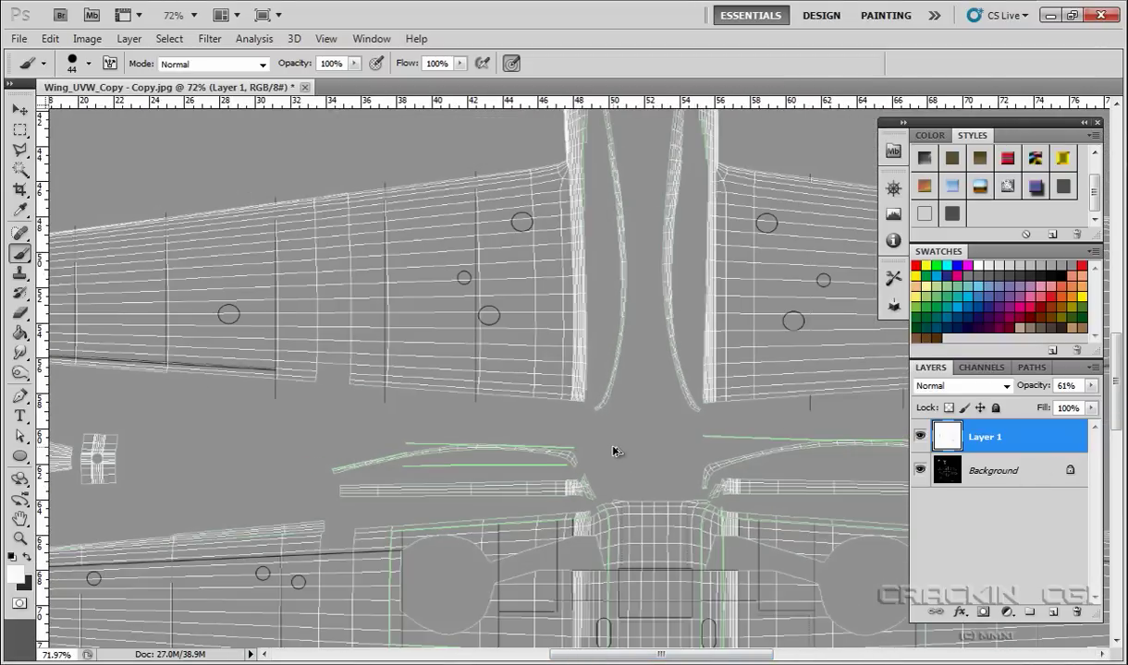
{"action": "scroll", "coordinate": [611, 451], "scroll_direction": "down", "scroll_amount": 1, "text": "alt"}
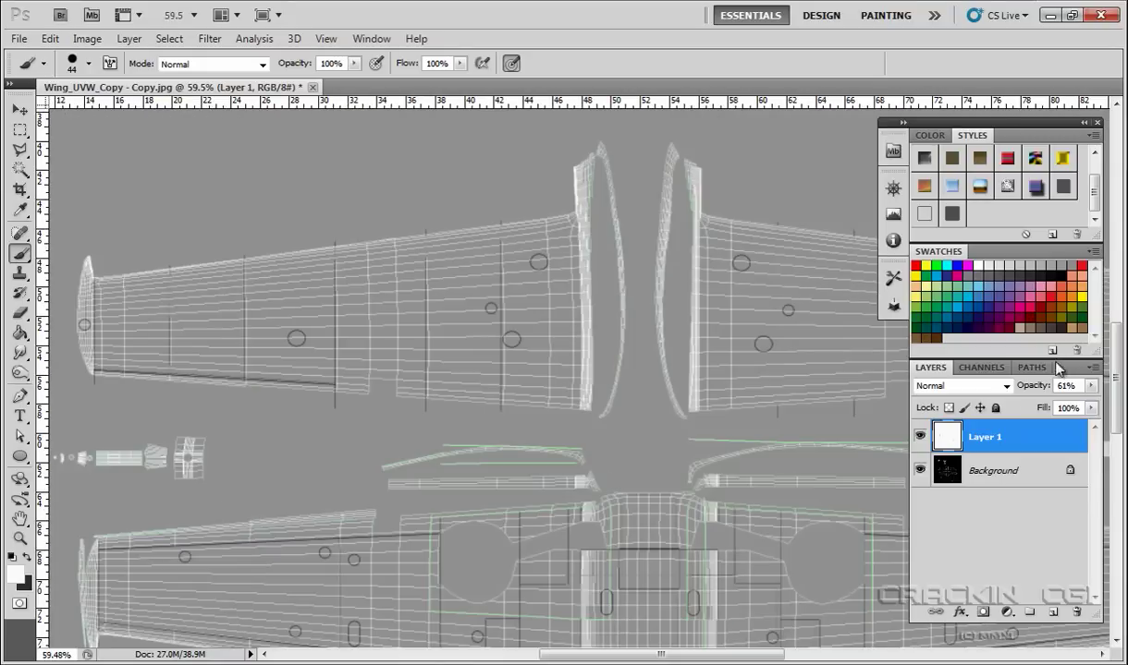
{"action": "left_click_drag", "start_coordinate": [1118, 390], "coordinate": [1118, 416]}
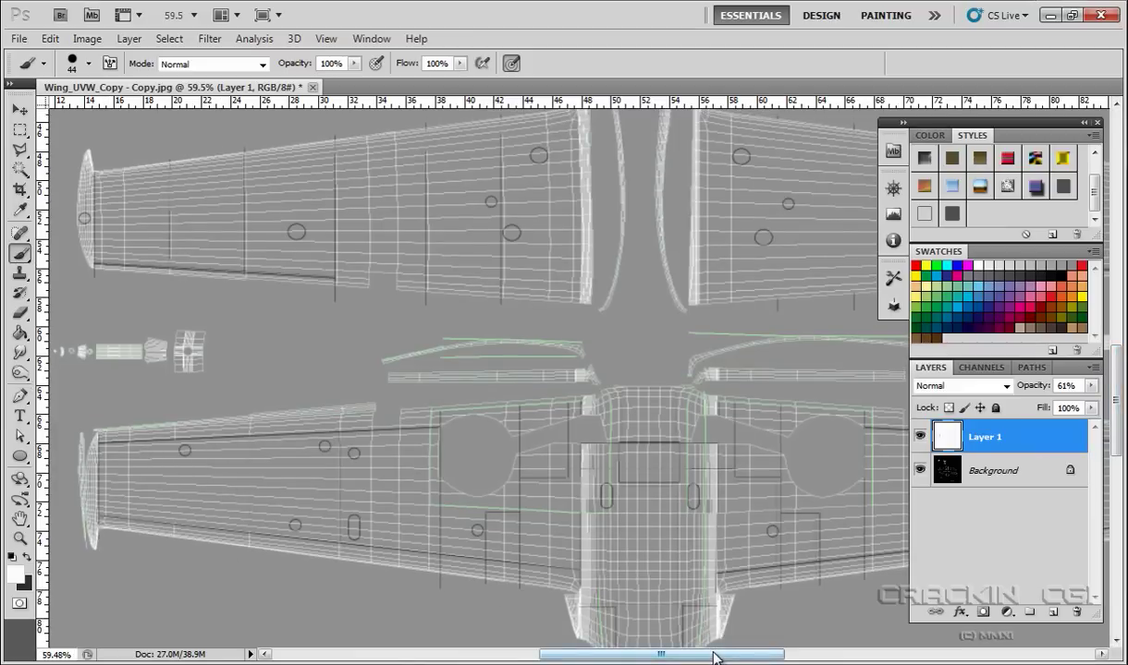
{"action": "mouse_move", "coordinate": [713, 656]}
{"action": "left_mouse_down"}
{"action": "mouse_move", "coordinate": [826, 658]}
{"action": "mouse_move", "coordinate": [783, 656]}
{"action": "left_mouse_up"}
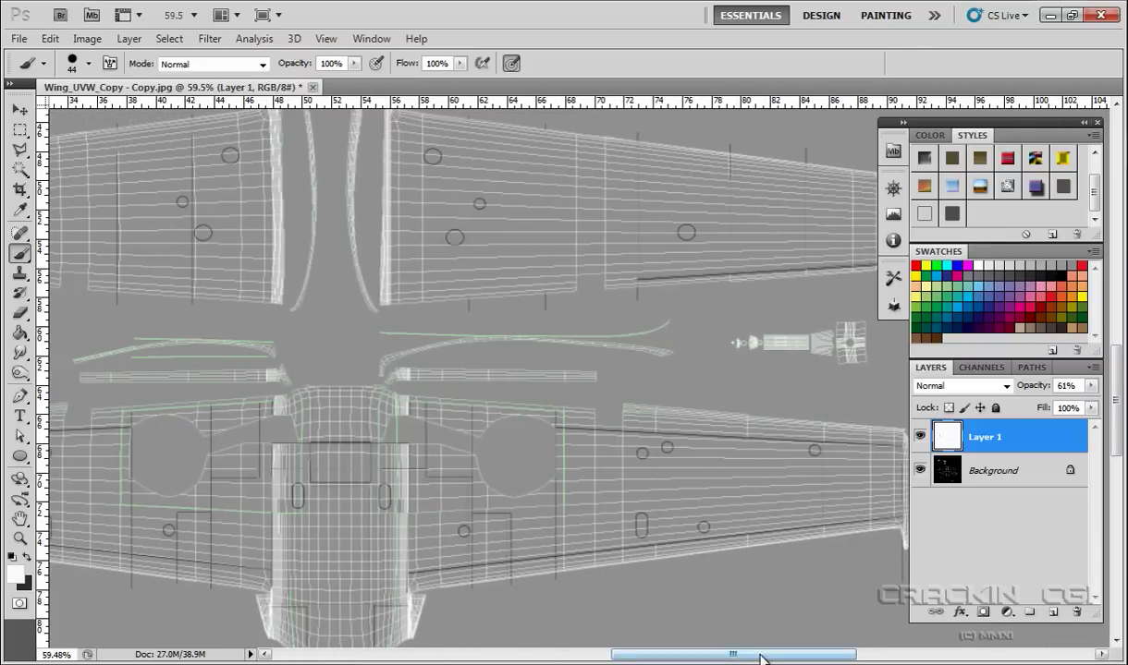
{"action": "left_click_drag", "start_coordinate": [761, 658], "coordinate": [672, 658]}
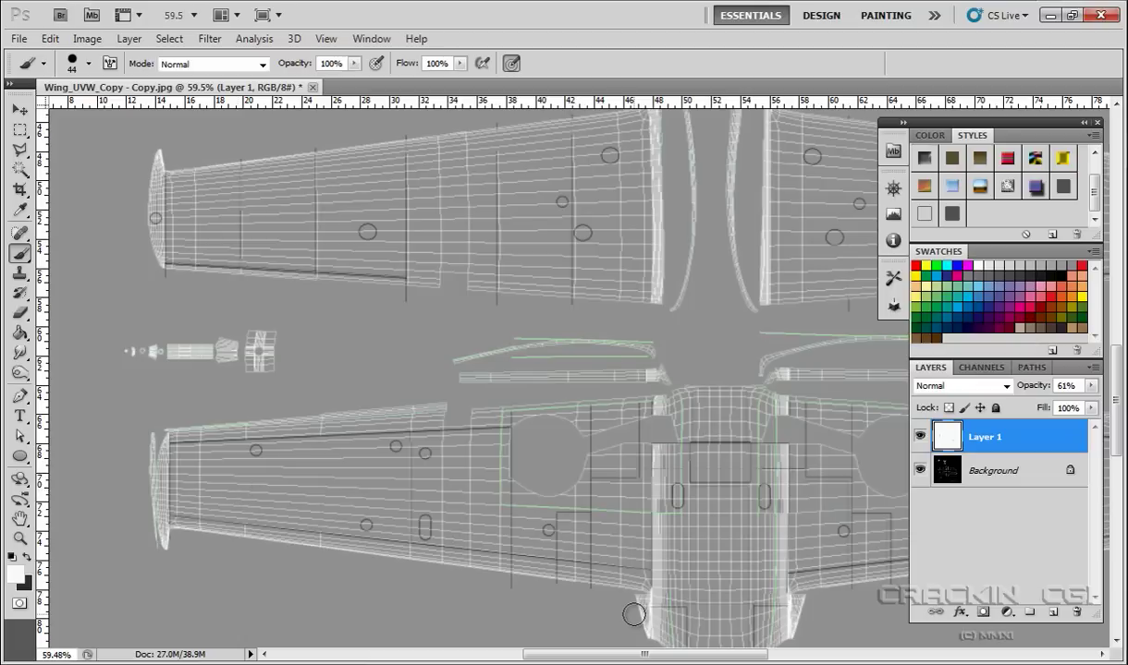
{"action": "left_click_drag", "start_coordinate": [698, 660], "coordinate": [737, 660]}
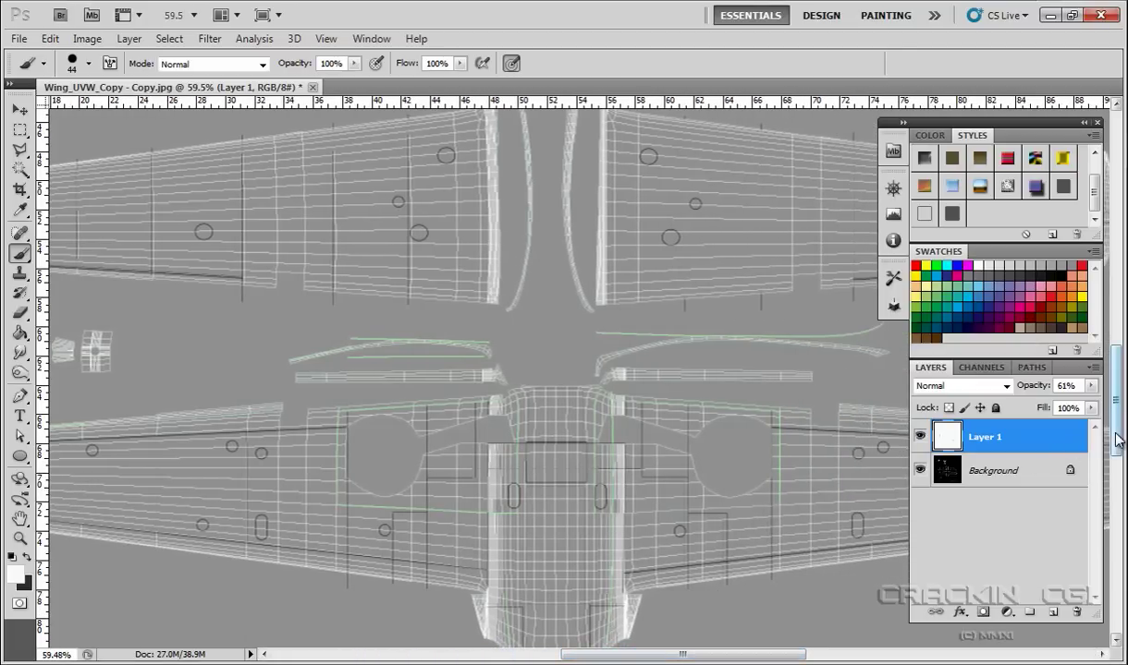
{"action": "left_click_drag", "start_coordinate": [1118, 441], "coordinate": [1118, 421]}
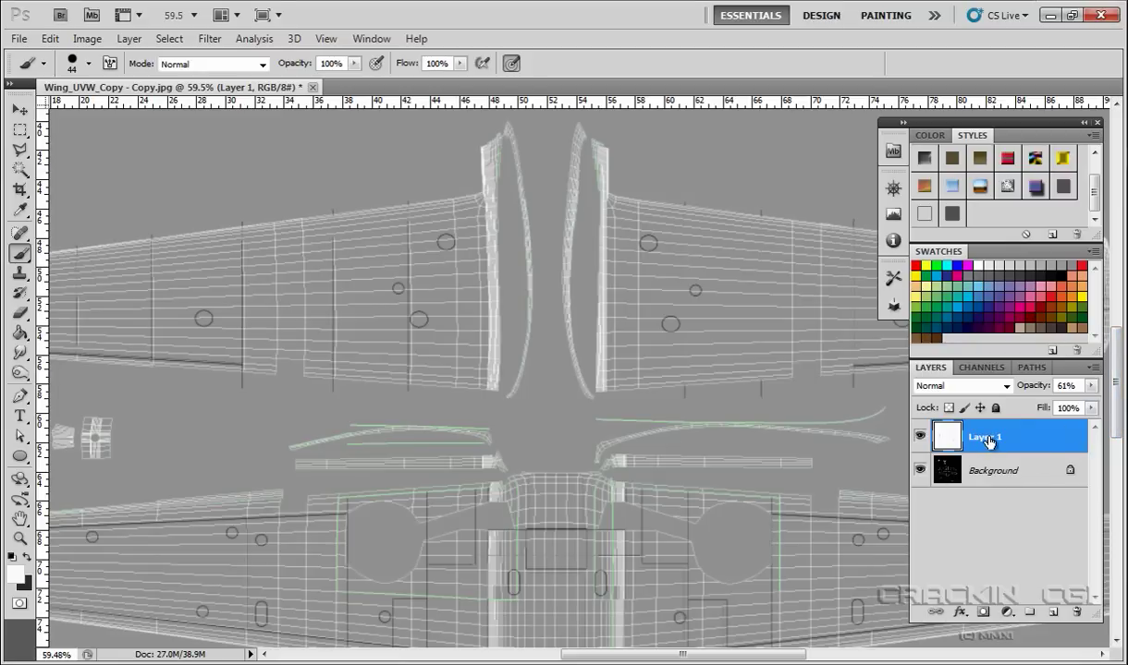
Raise Layer 1's opacity to 100%
{"action": "left_click", "coordinate": [1090, 386]}
{"action": "left_click_drag", "start_coordinate": [1058, 411], "coordinate": [1094, 405]}
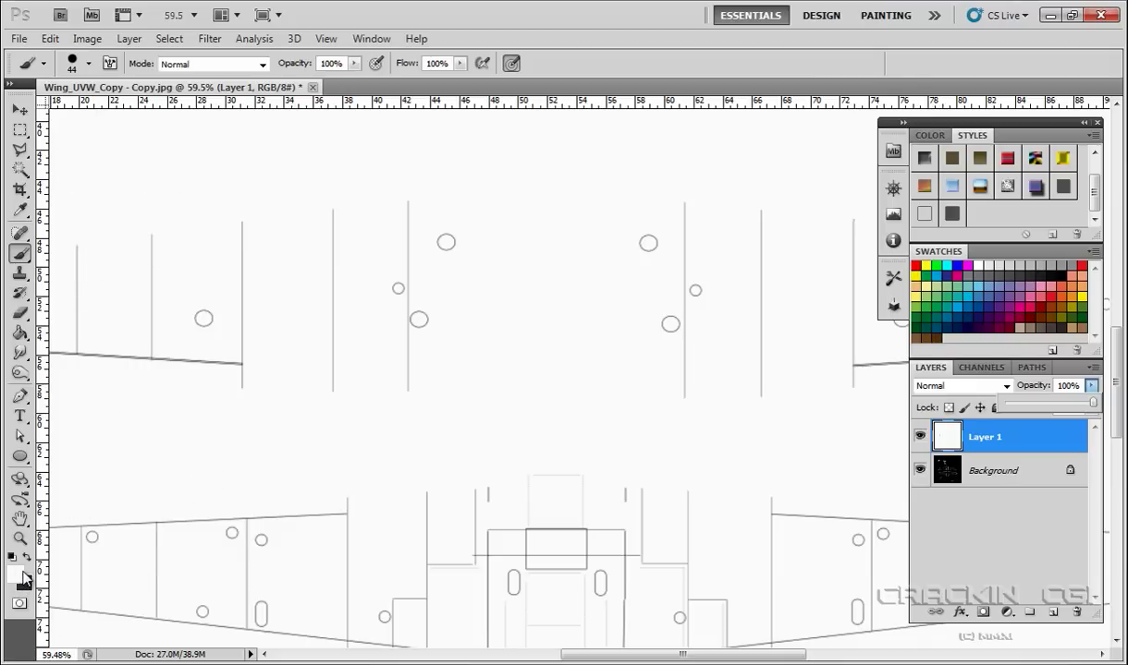
{"action": "left_click", "coordinate": [408, 200]}
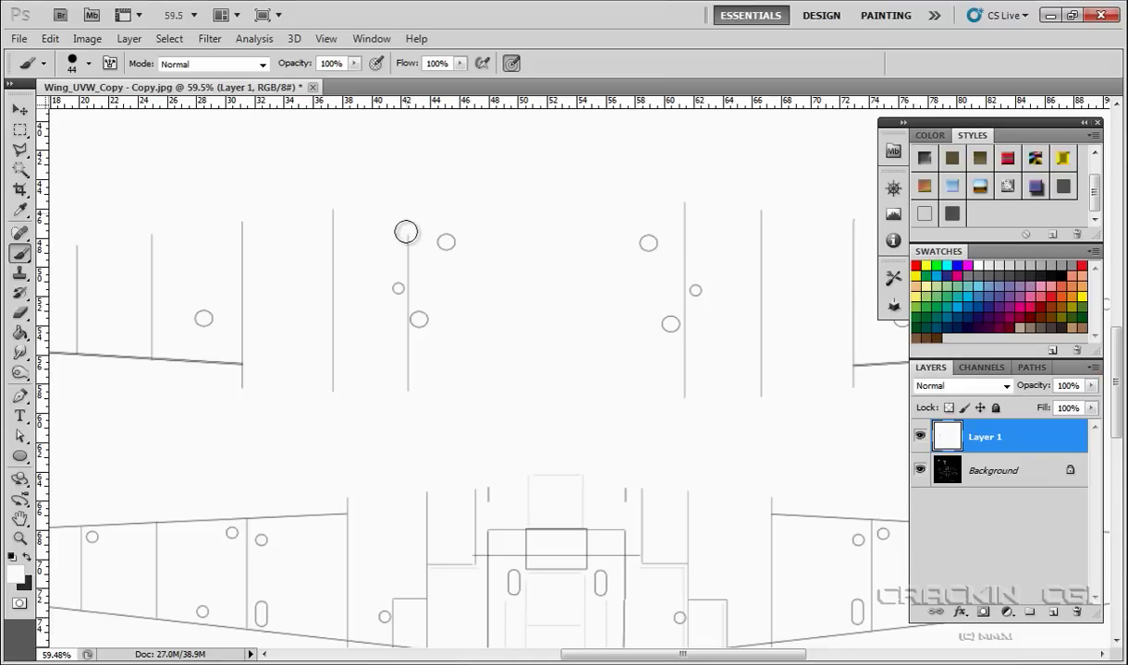
Paint a test white stroke, step backward to undo it, and hide the Background layer
{"action": "mouse_move", "coordinate": [406, 232]}
{"action": "left_mouse_down"}
{"action": "mouse_move", "coordinate": [430, 327]}
{"action": "mouse_move", "coordinate": [405, 340]}
{"action": "mouse_move", "coordinate": [403, 403]}
{"action": "mouse_move", "coordinate": [420, 351]}
{"action": "mouse_move", "coordinate": [412, 374]}
{"action": "mouse_move", "coordinate": [399, 282]}
{"action": "mouse_move", "coordinate": [408, 326]}
{"action": "mouse_move", "coordinate": [468, 250]}
{"action": "mouse_move", "coordinate": [431, 252]}
{"action": "left_mouse_up"}
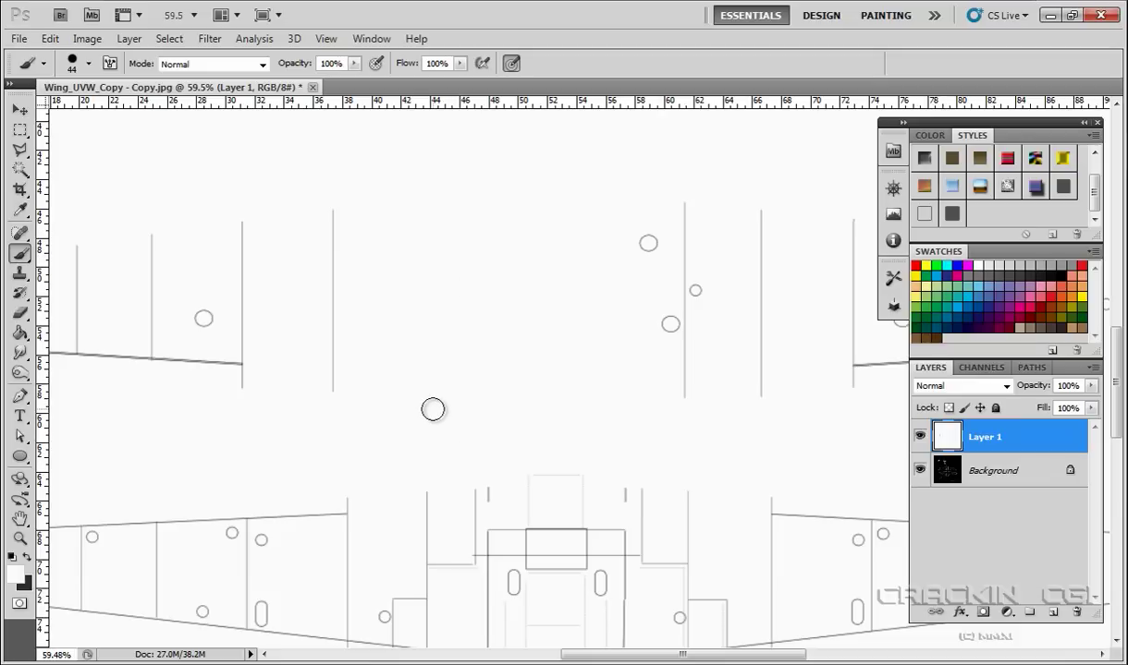
{"action": "left_click", "coordinate": [54, 40]}
{"action": "left_click", "coordinate": [76, 89]}
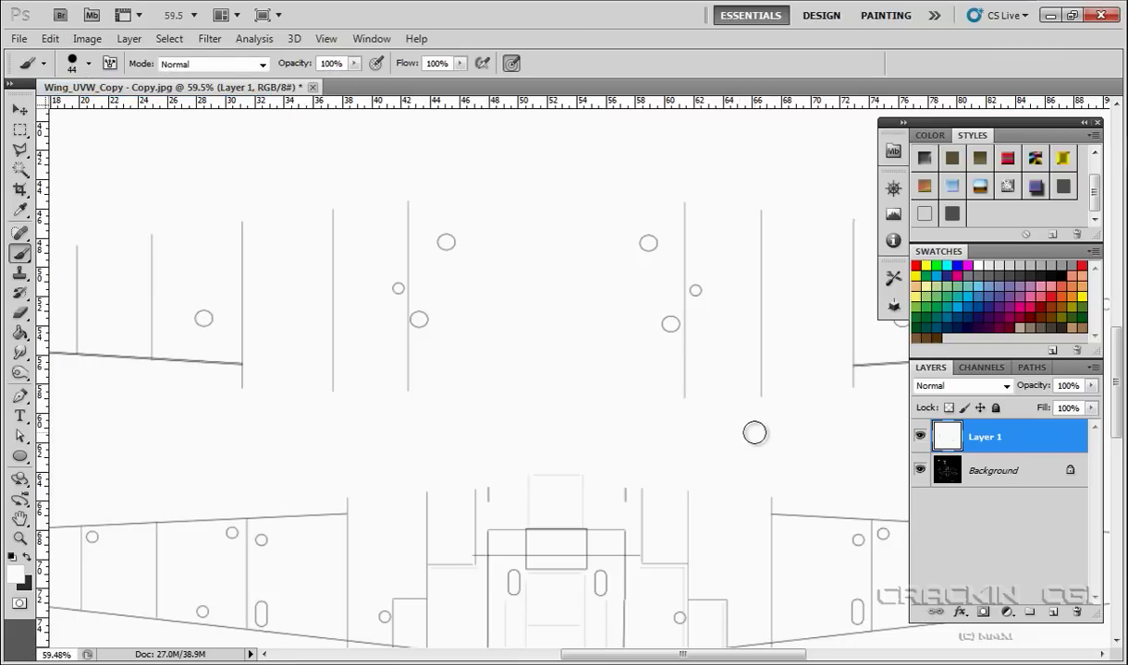
{"action": "left_click", "coordinate": [920, 472]}
Save the texture as JPEG 'Wing_UVW_B' with Quality 10 (Maximum)
{"action": "left_click", "coordinate": [19, 38]}
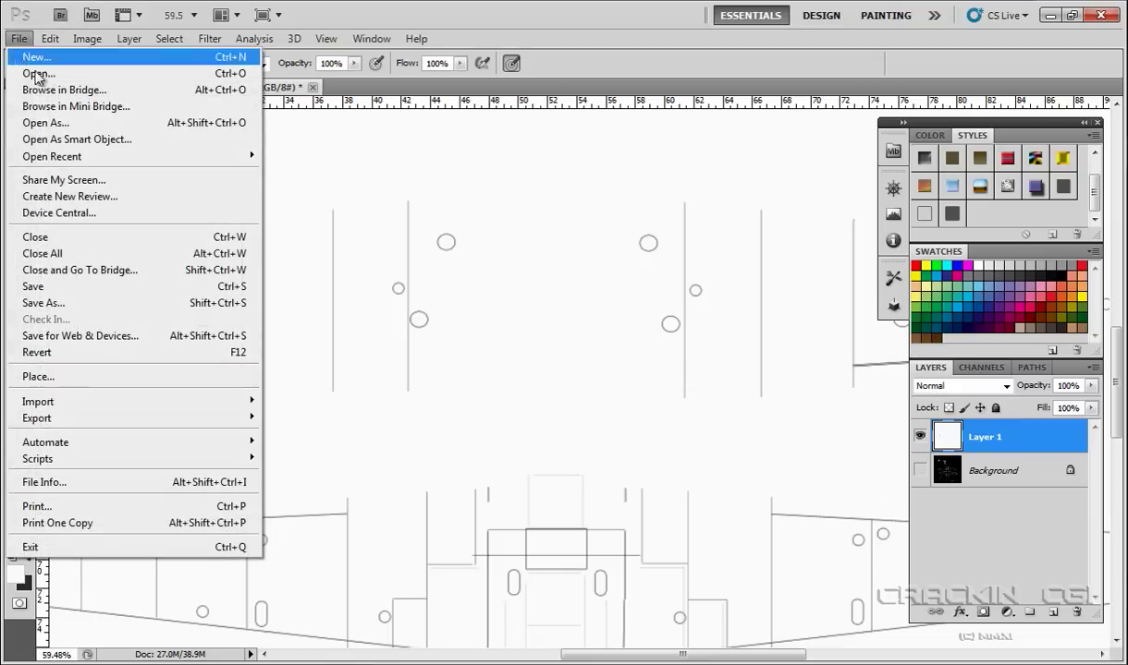
{"action": "left_click", "coordinate": [28, 303]}
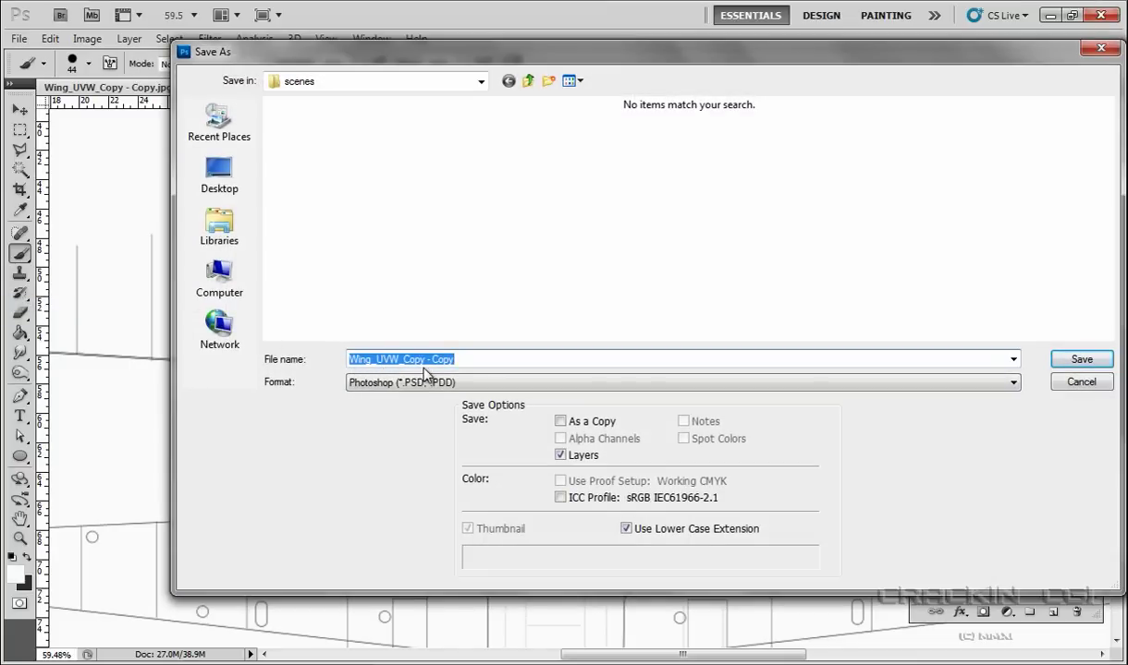
{"action": "left_click", "coordinate": [1012, 383]}
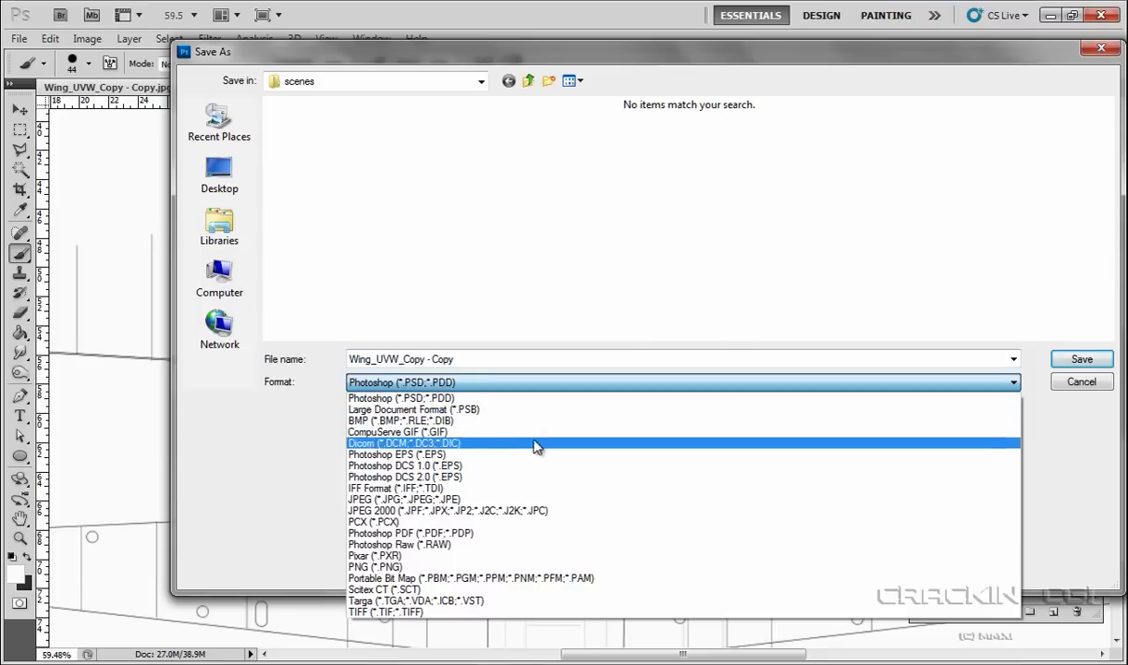
{"action": "left_click", "coordinate": [509, 500]}
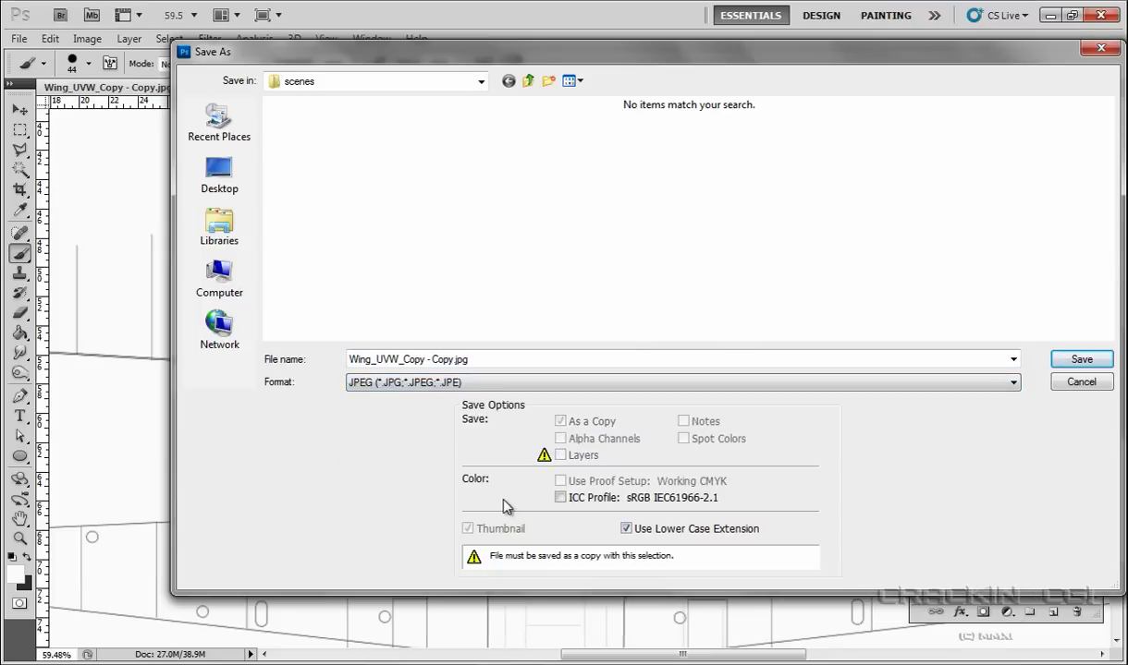
{"action": "left_click", "coordinate": [460, 359]}
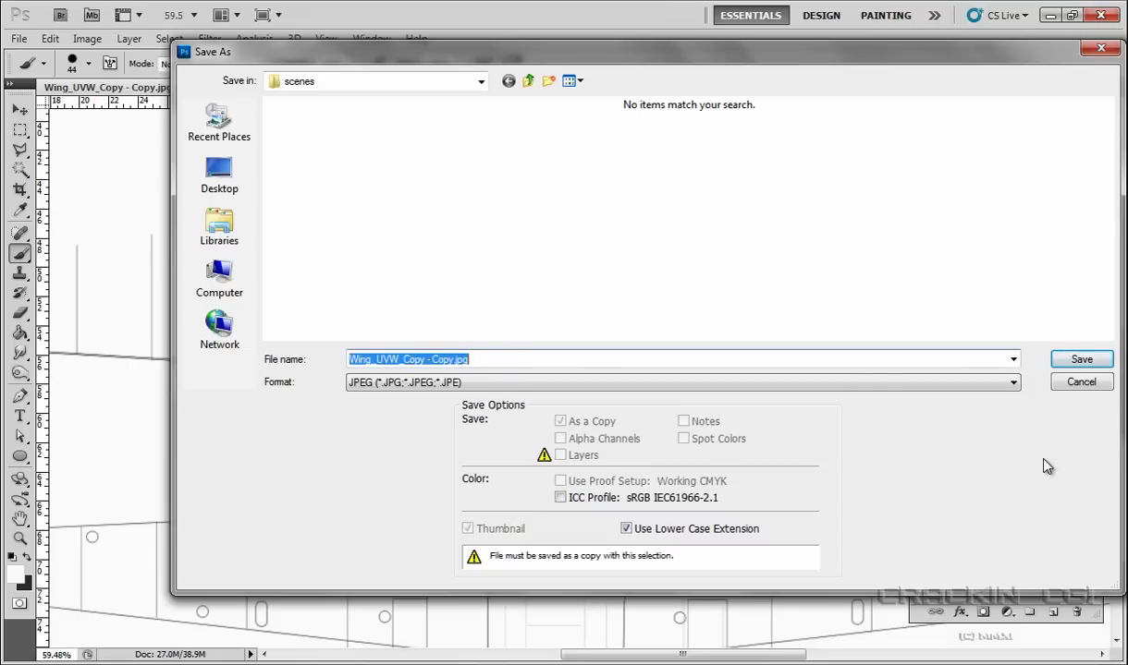
{"action": "type", "text": "Wing_UV"}
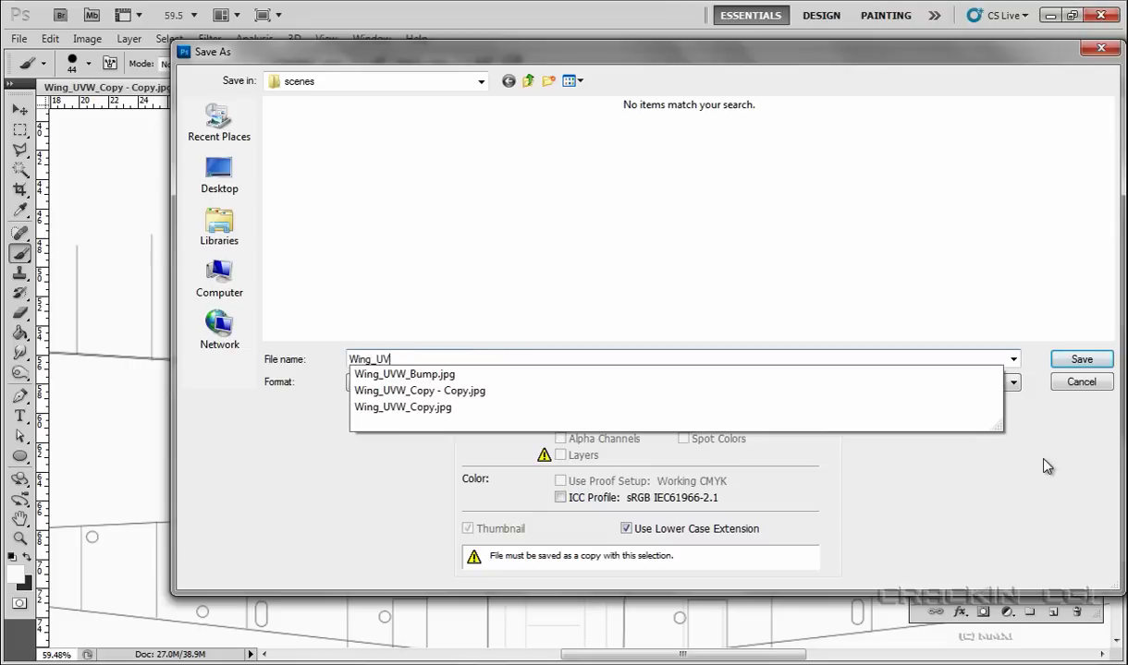
{"action": "type", "text": "W_B"}
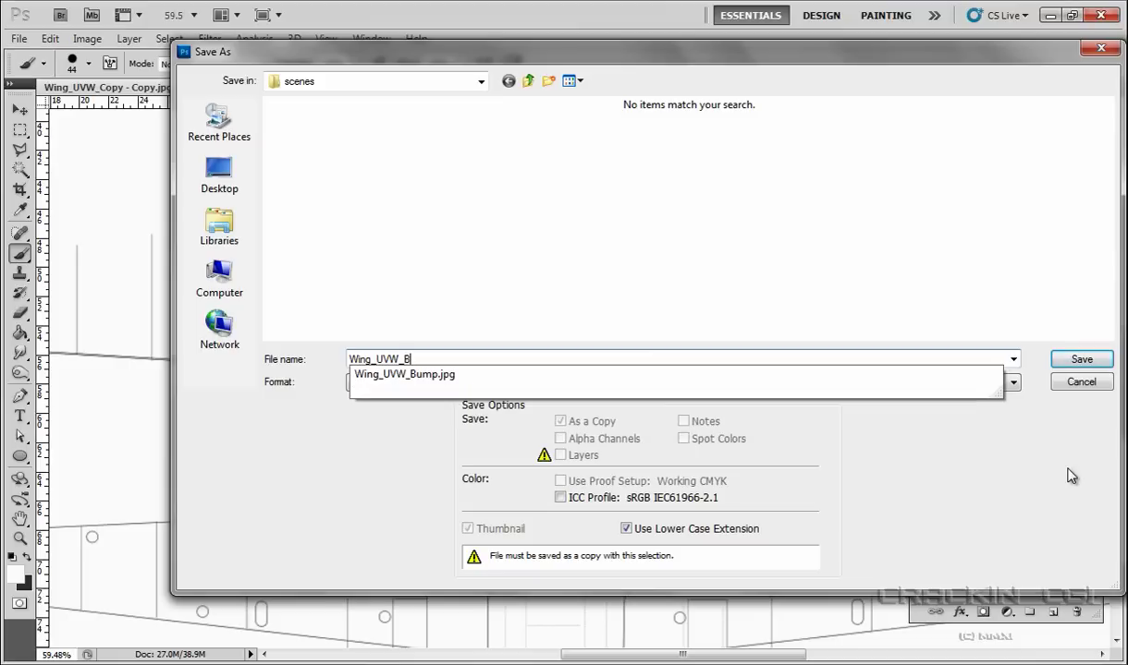
{"action": "key", "text": "Return"}
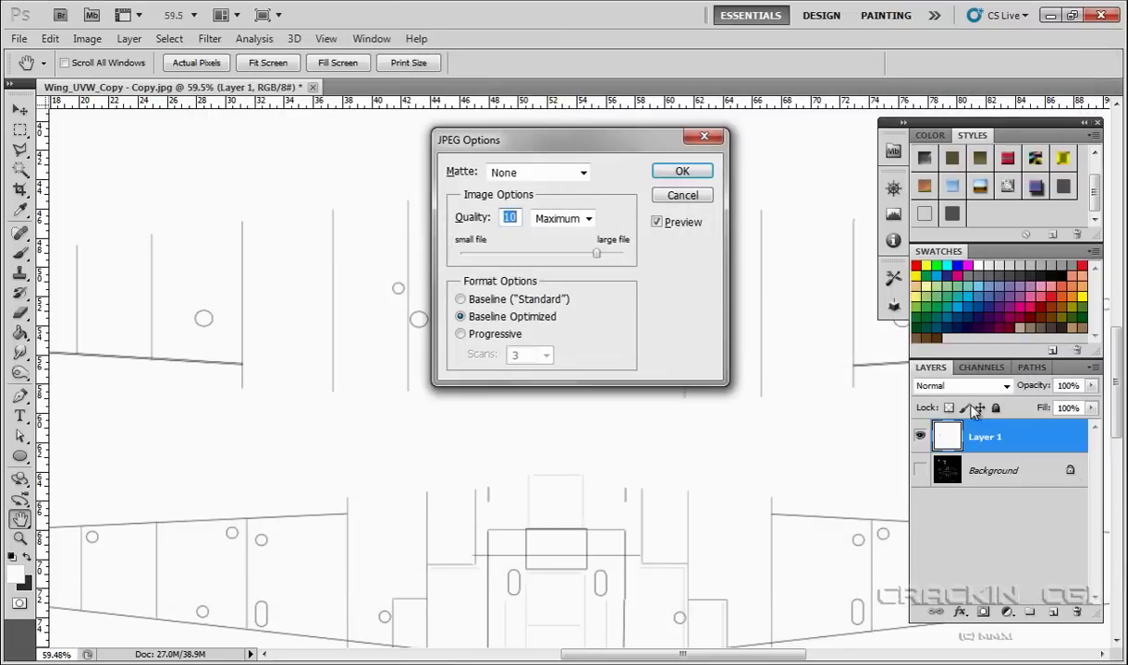
{"action": "left_click", "coordinate": [681, 172]}
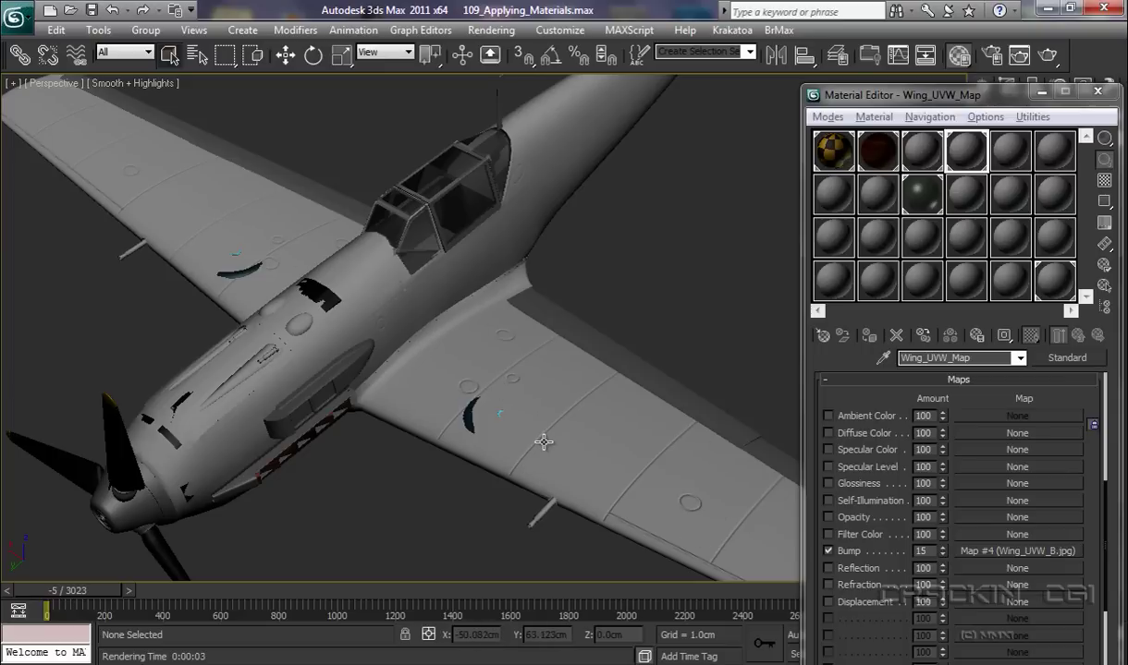
Orbit the Perspective view to see the Bf 109's underside, front, top and side with the wing bump map
{"action": "middle_click_drag", "start_coordinate": [532, 427], "coordinate": [551, 443], "text": "alt"}
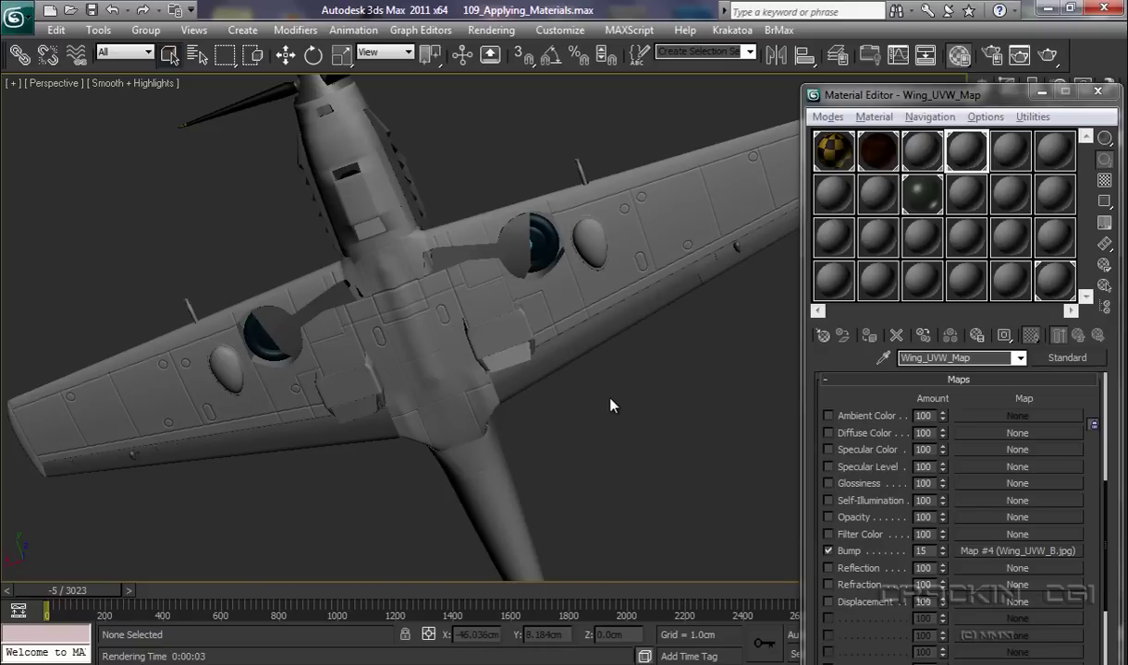
{"action": "middle_click_drag", "start_coordinate": [610, 404], "coordinate": [573, 603], "text": "alt"}
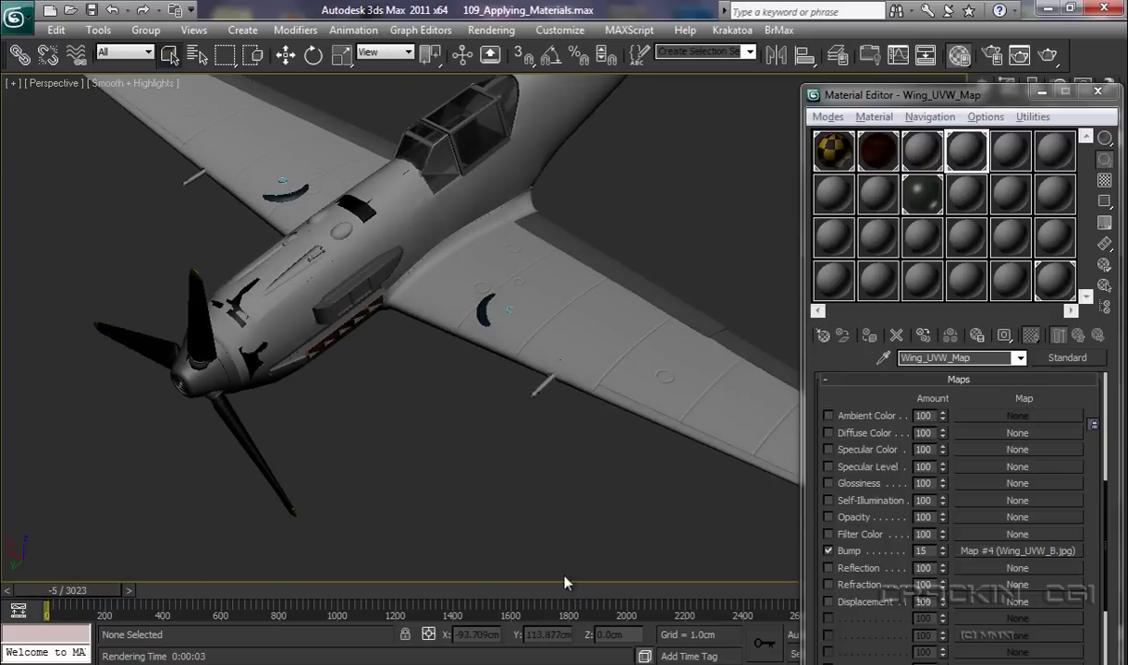
{"action": "middle_click_drag", "start_coordinate": [566, 461], "coordinate": [536, 569], "text": "alt"}
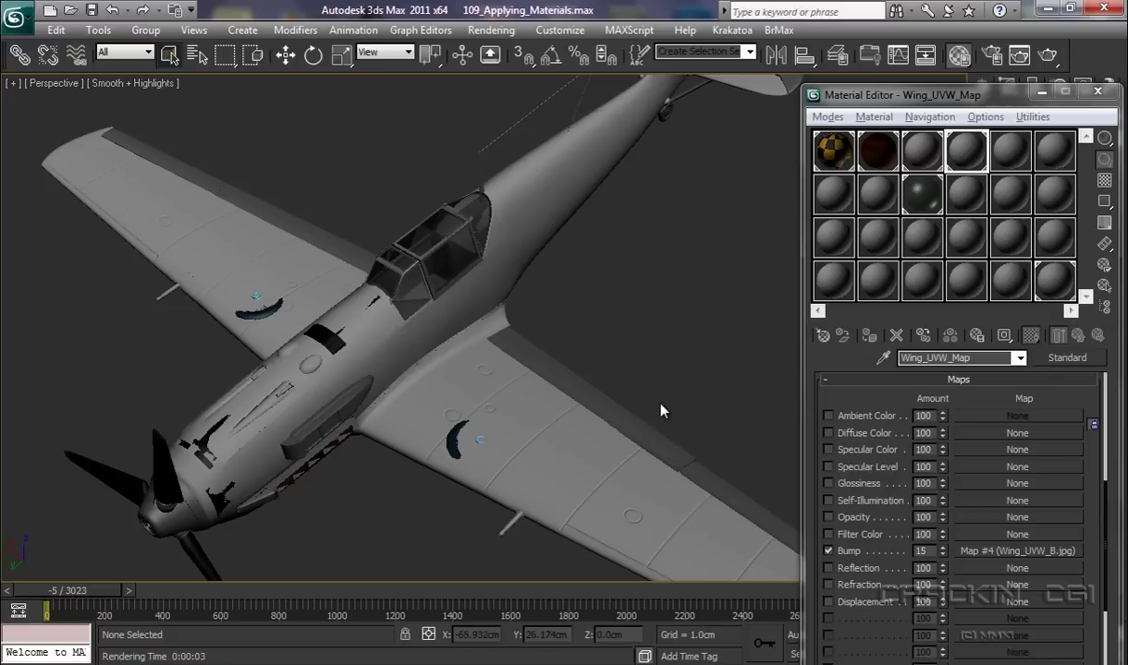
{"action": "middle_click_drag", "start_coordinate": [662, 407], "coordinate": [651, 368], "text": "alt"}
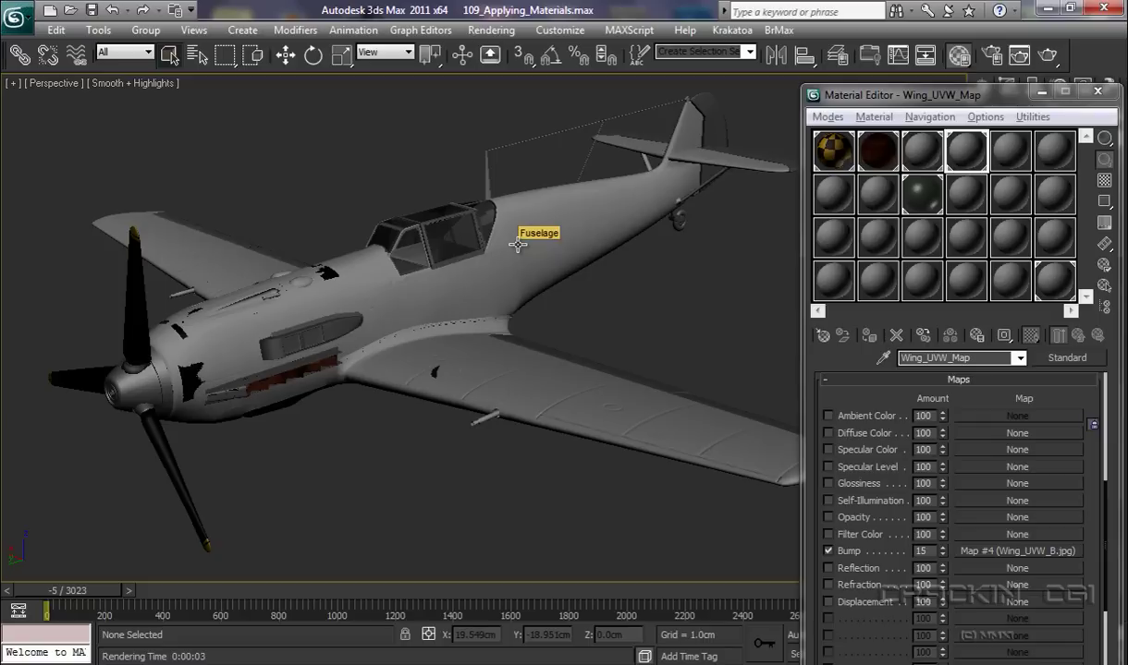
Select the Fuselage_UVW_Map material slot and render the Perspective view from Render Setup
{"action": "left_click", "coordinate": [929, 155]}
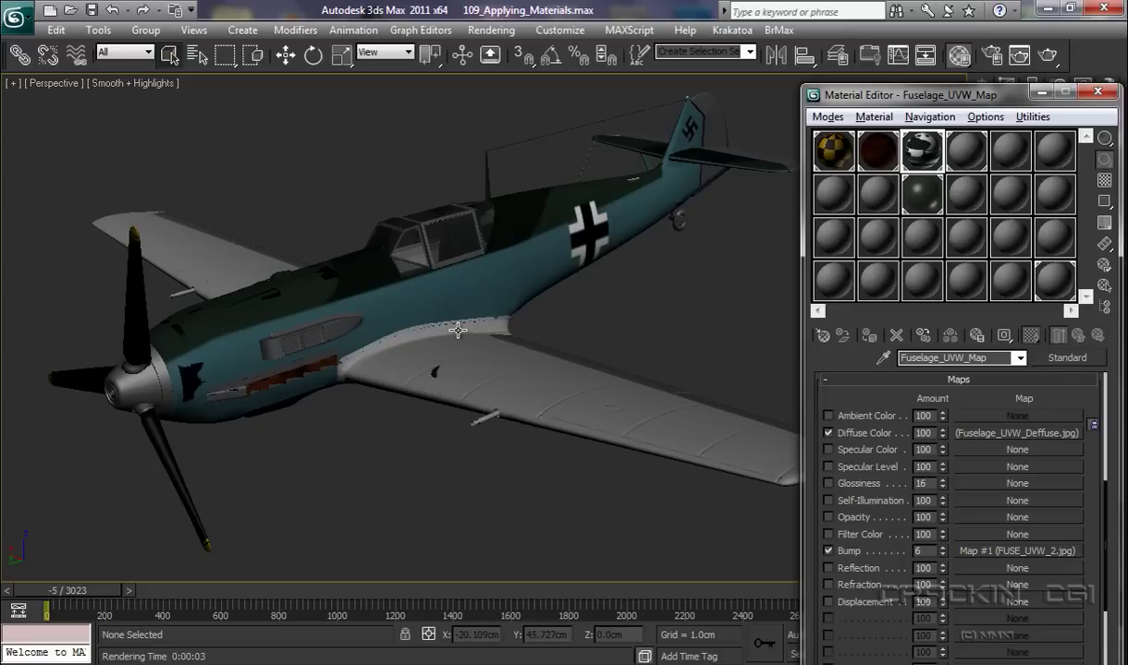
{"action": "left_click", "coordinate": [996, 58]}
{"action": "left_click", "coordinate": [1085, 517]}
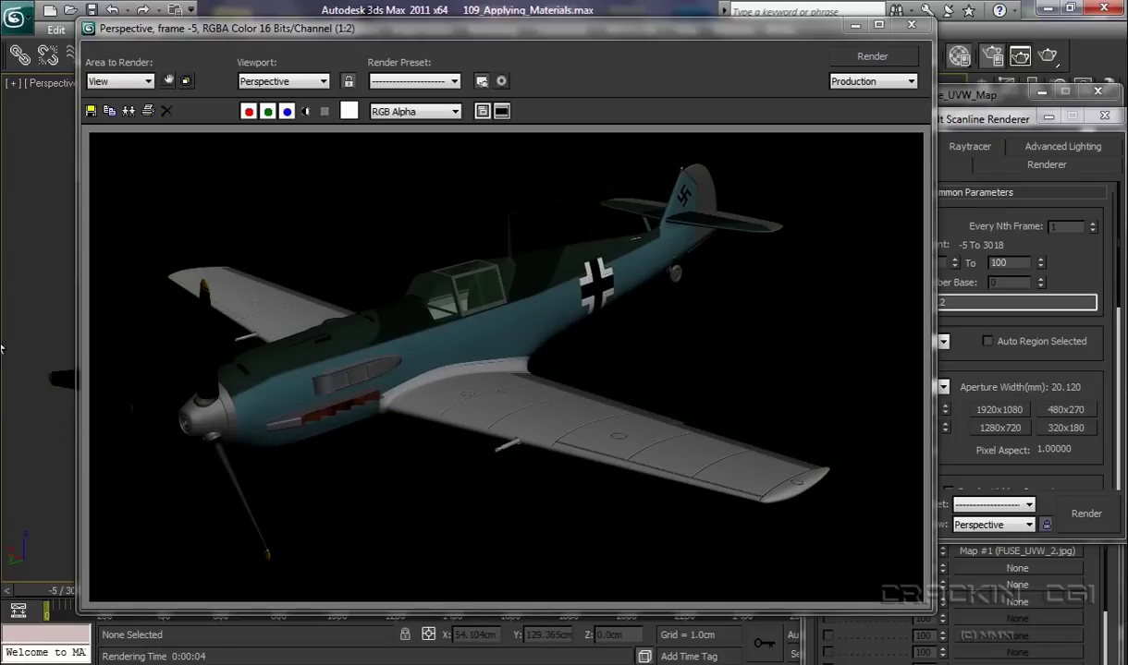
Once the render finishes, bring the Insignia5 camouflage reference image to the front
{"action": "mouse_move", "coordinate": [2, 323]}
{"action": "mouse_move", "coordinate": [124, 277]}
{"action": "left_click", "coordinate": [151, 278]}
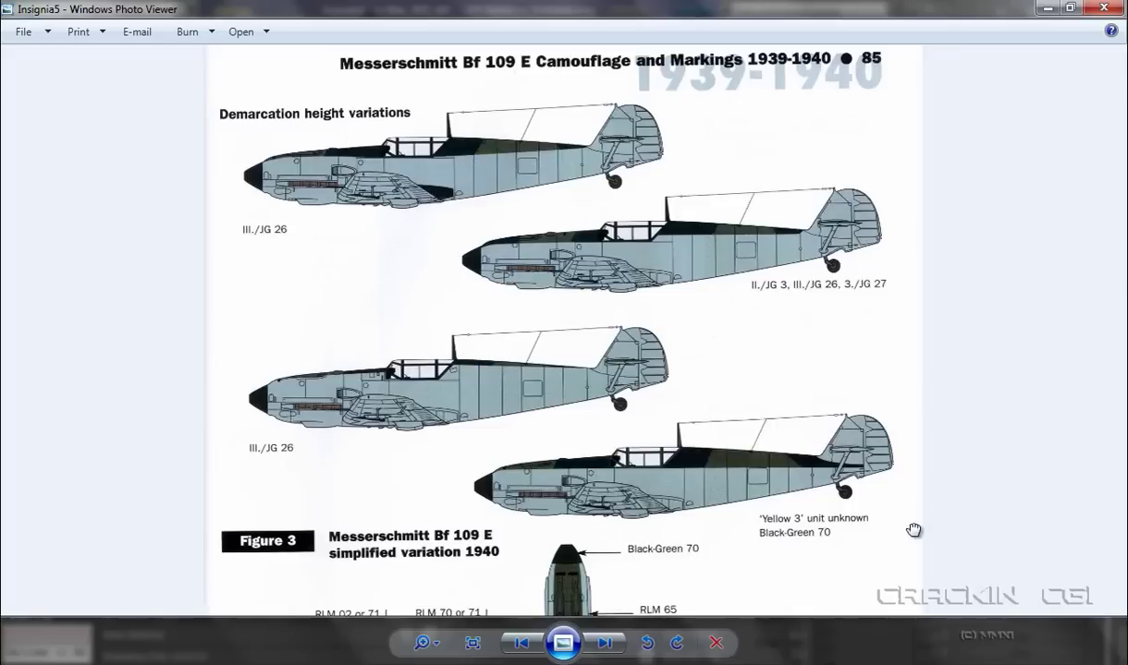
Pan Insignia5 down to the Figure 3 top-view diagram, then switch to the Insignia2 image
{"action": "left_click_drag", "start_coordinate": [901, 451], "coordinate": [932, 146]}
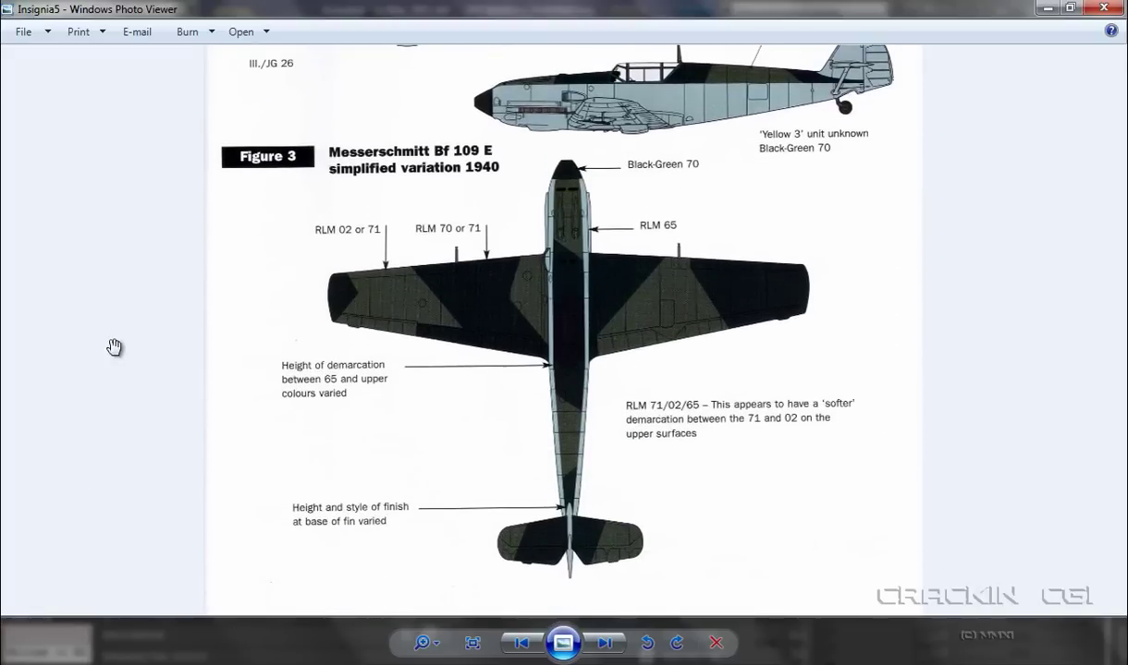
{"action": "mouse_move", "coordinate": [4, 305]}
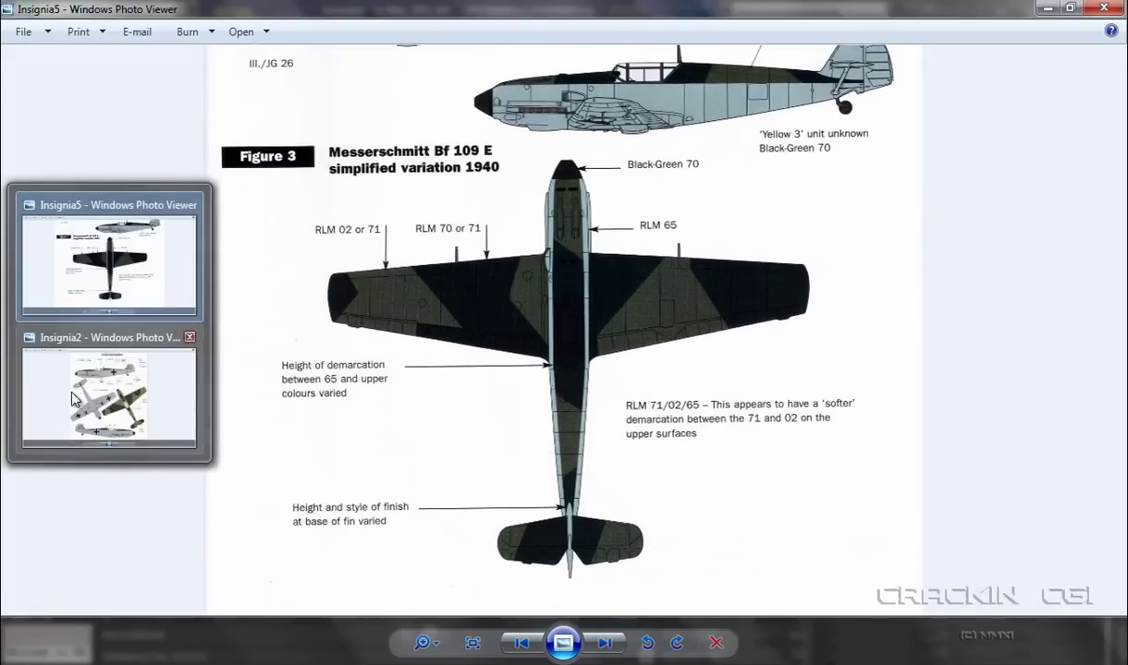
{"action": "left_click", "coordinate": [98, 404]}
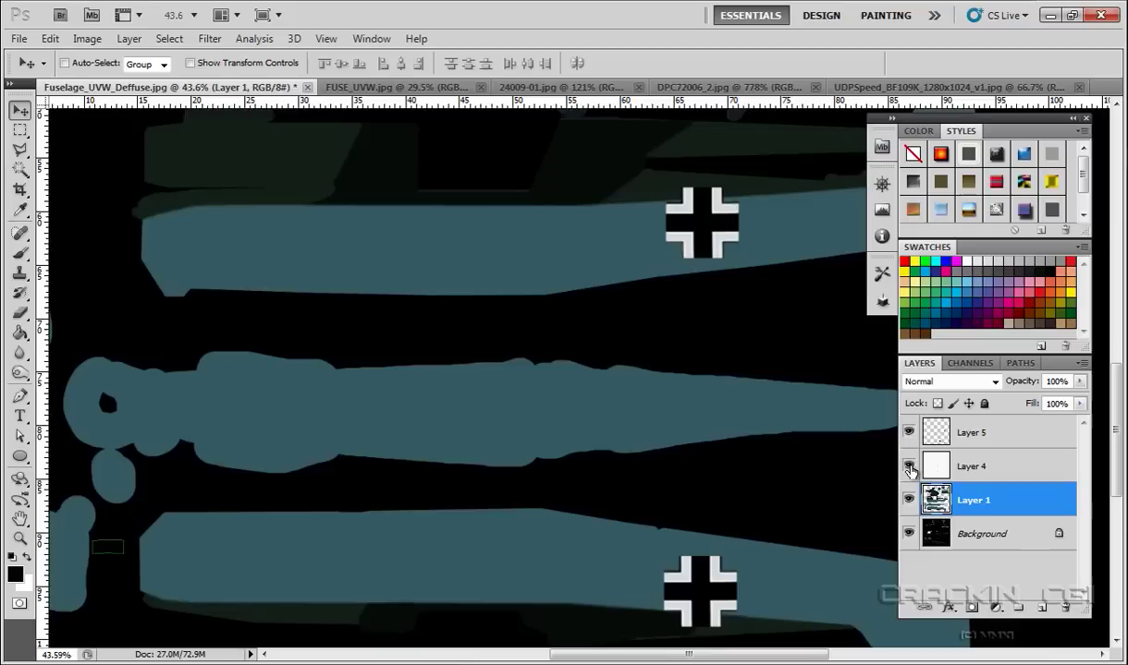
Toggle Layer 4's white UV layout on and off, selecting Layer 5 then Layer 1 in between
{"action": "left_click", "coordinate": [908, 467]}
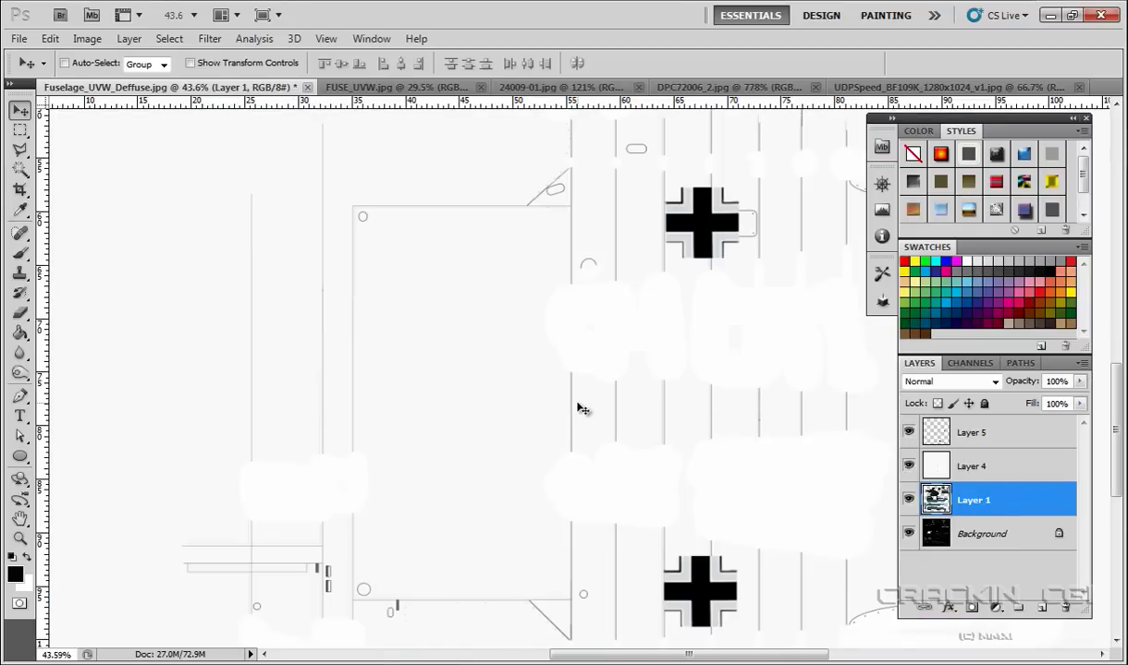
{"action": "left_click", "coordinate": [975, 438]}
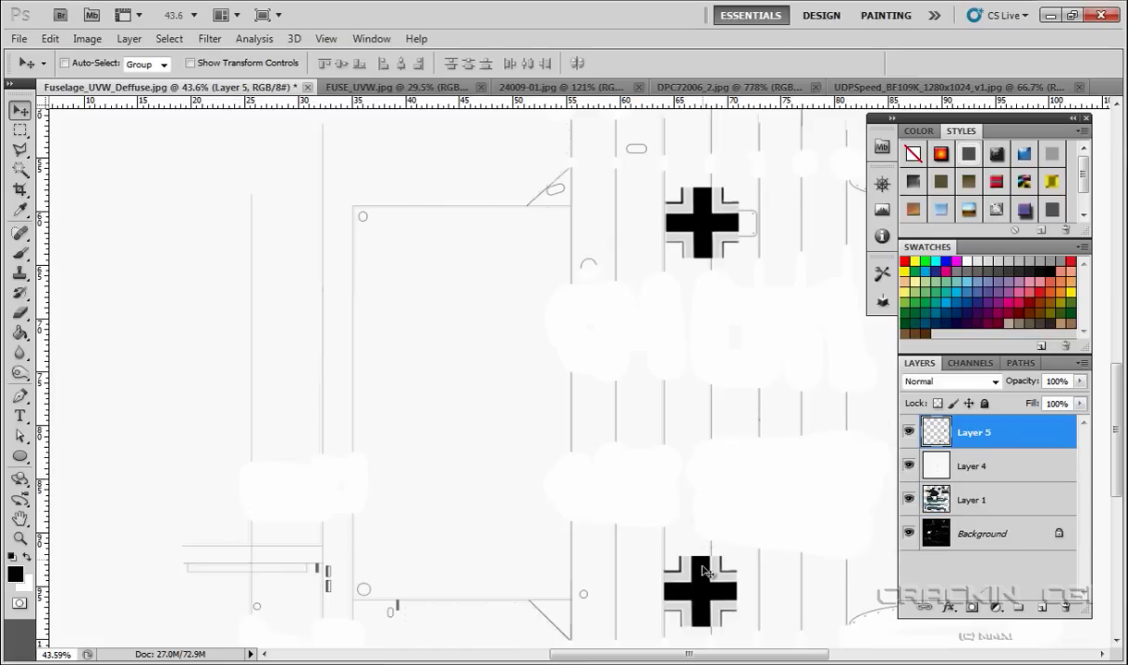
{"action": "left_click", "coordinate": [967, 504]}
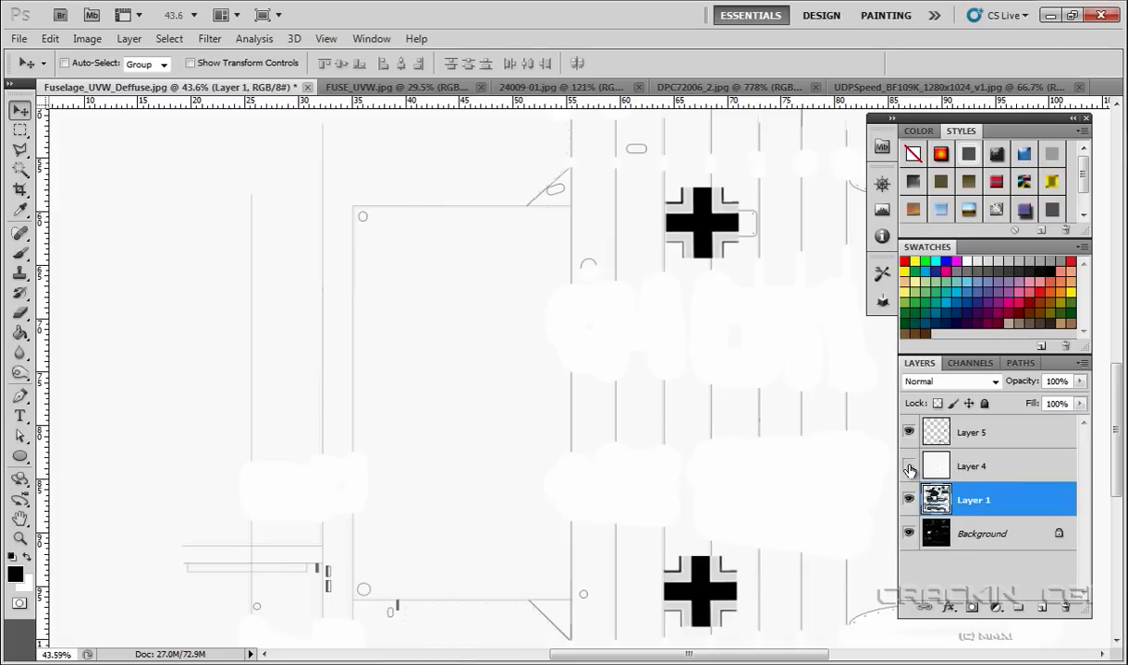
{"action": "left_click", "coordinate": [909, 470]}
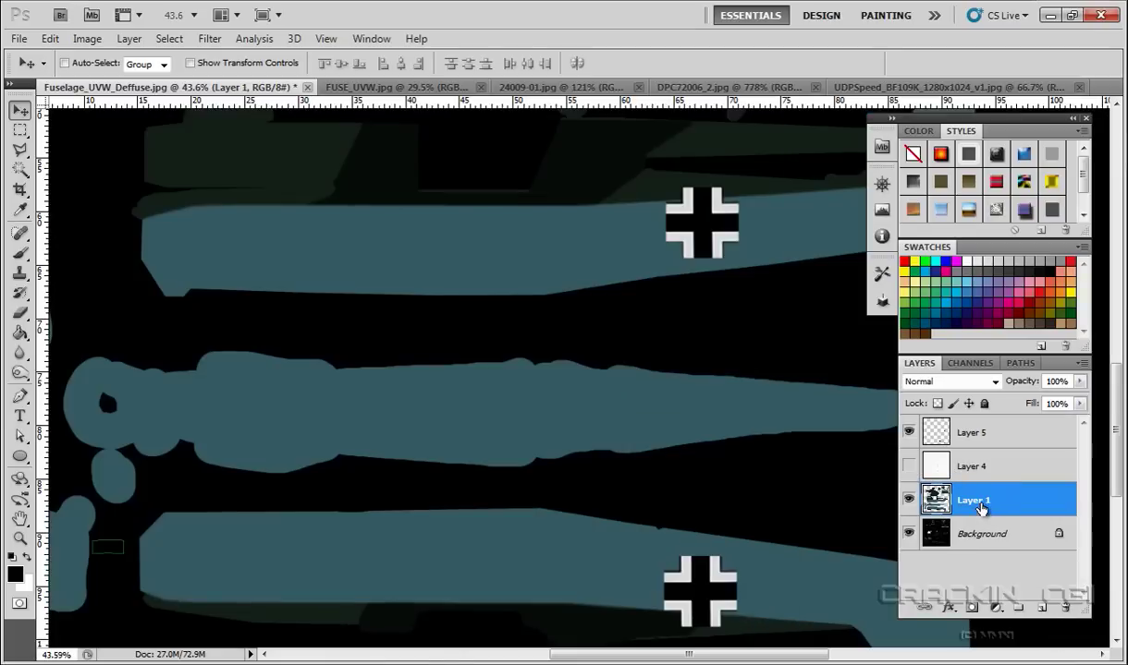
{"action": "left_click", "coordinate": [1079, 381]}
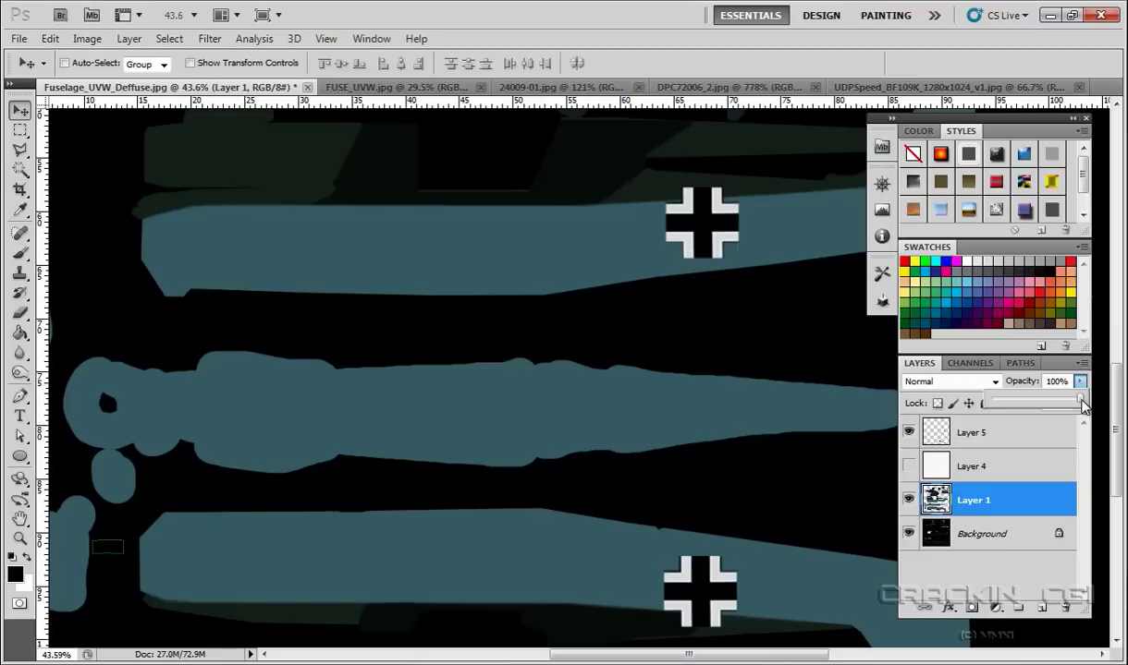
Lower Layer 1 to 54% opacity over the UV wireframe, then hide Layer 1
{"action": "left_click_drag", "start_coordinate": [1083, 406], "coordinate": [1043, 404]}
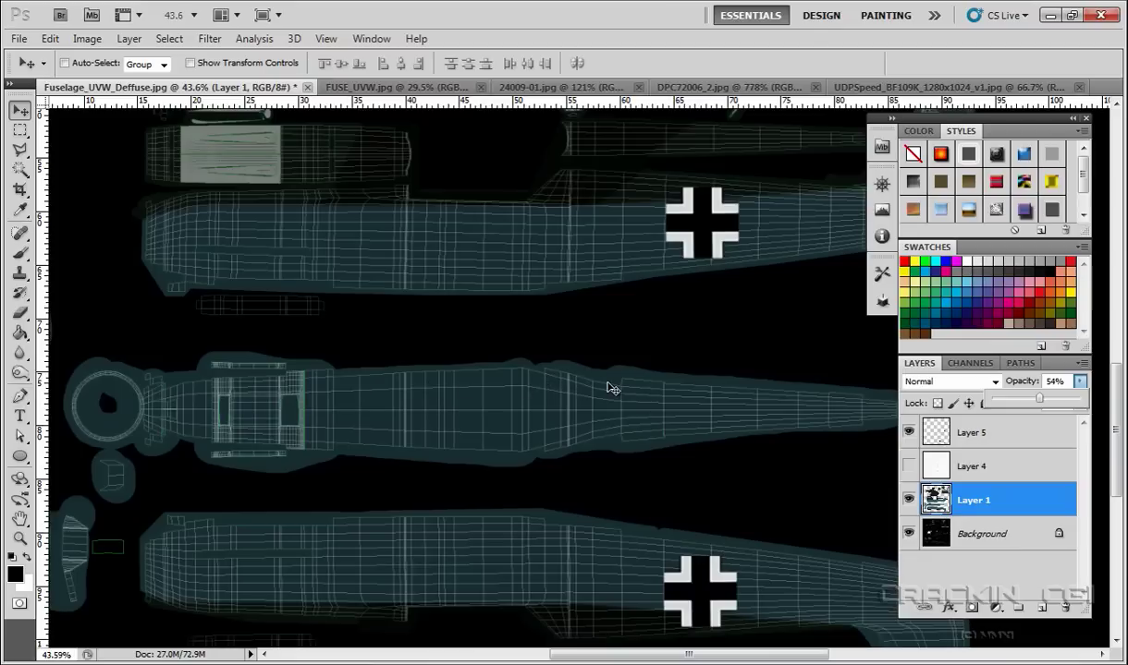
{"action": "left_click", "coordinate": [609, 389]}
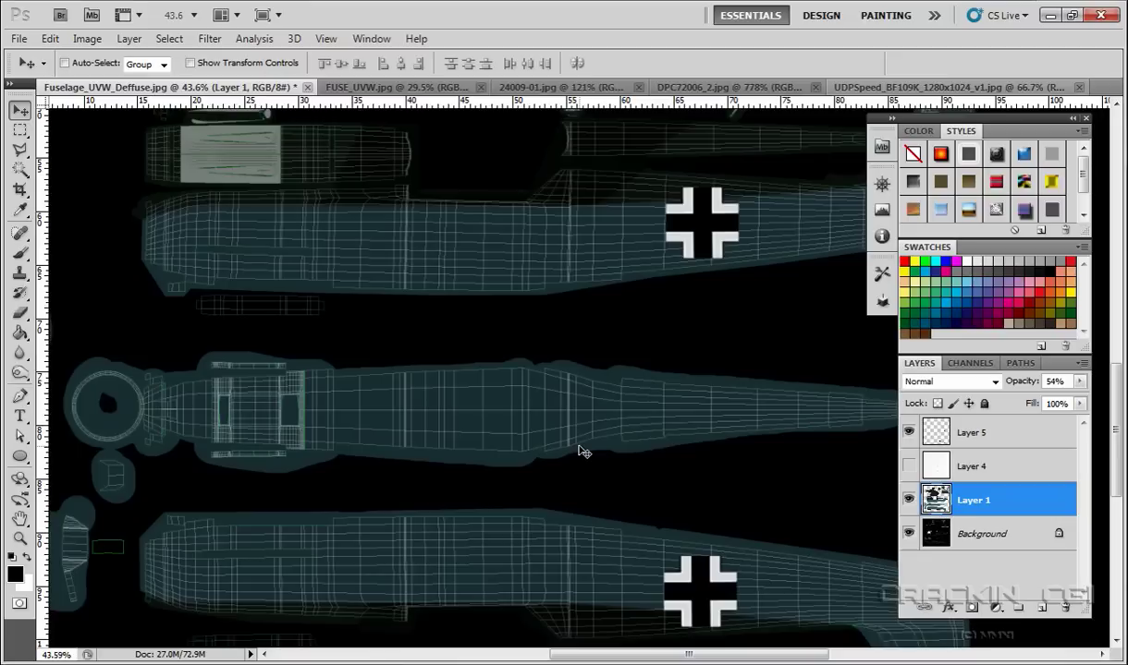
{"action": "left_click", "coordinate": [908, 501]}
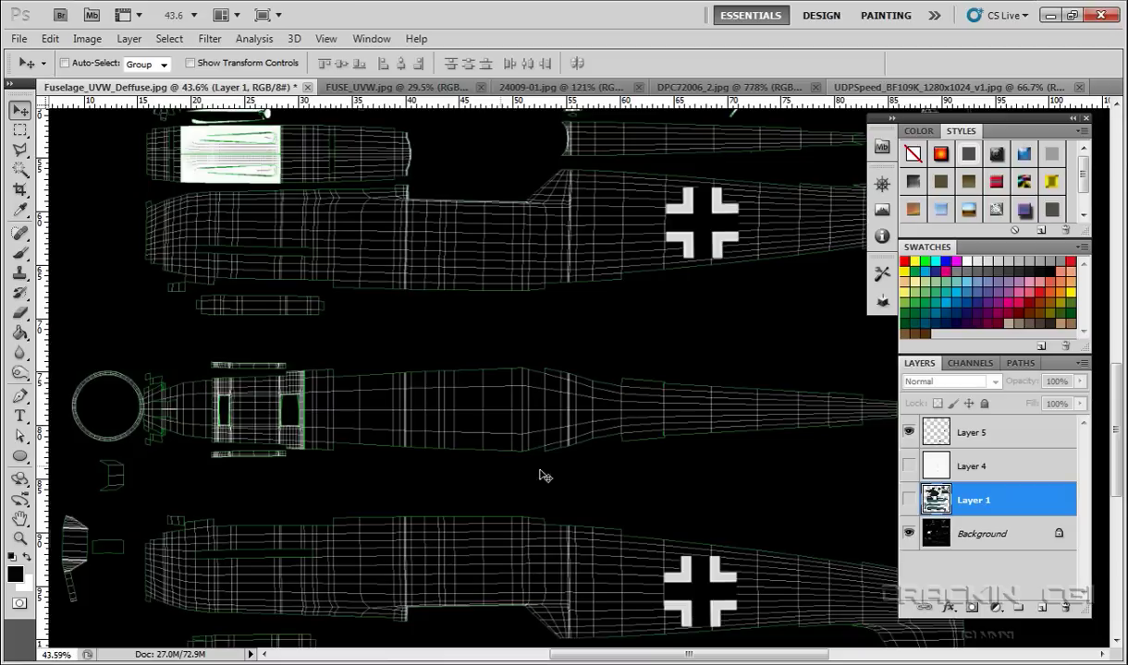
Make Layer 1 visible again and set its opacity to 58% over the wireframe
{"action": "left_click", "coordinate": [908, 502]}
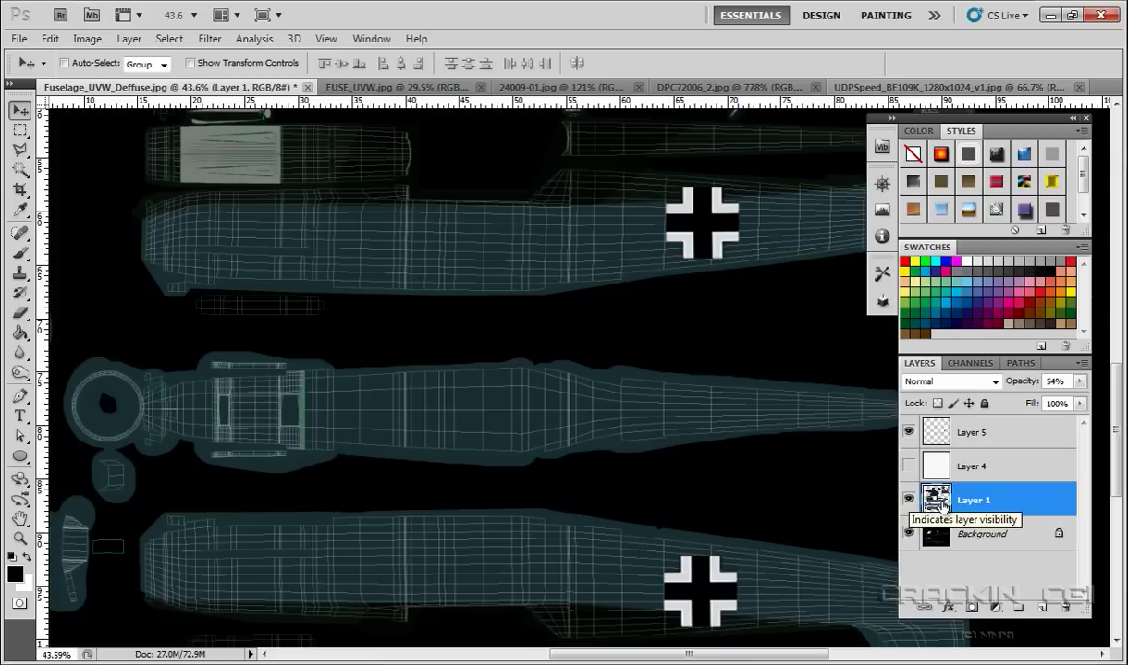
{"action": "left_click", "coordinate": [1079, 381]}
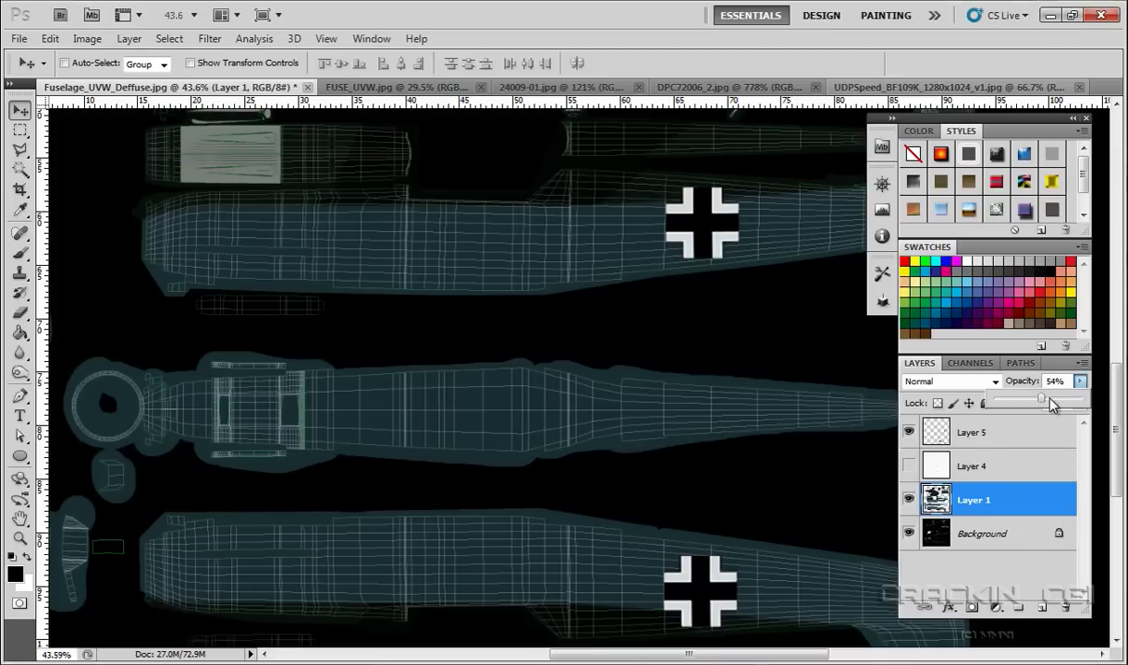
{"action": "left_click_drag", "start_coordinate": [1040, 398], "coordinate": [1084, 406]}
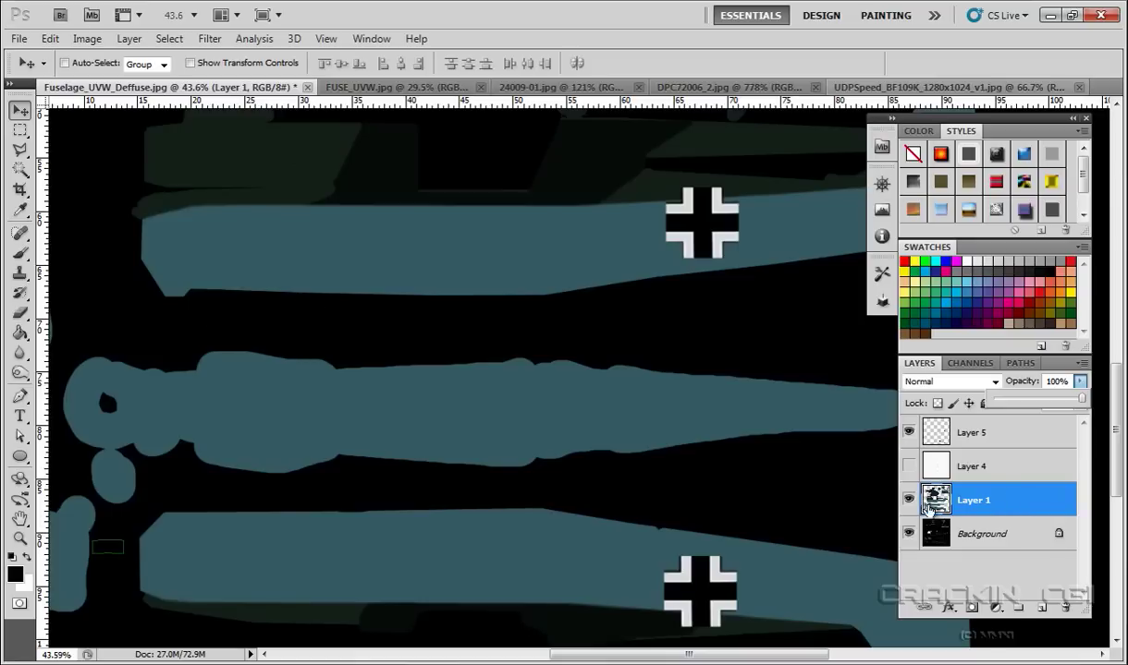
{"action": "left_click_drag", "start_coordinate": [1083, 402], "coordinate": [1047, 406]}
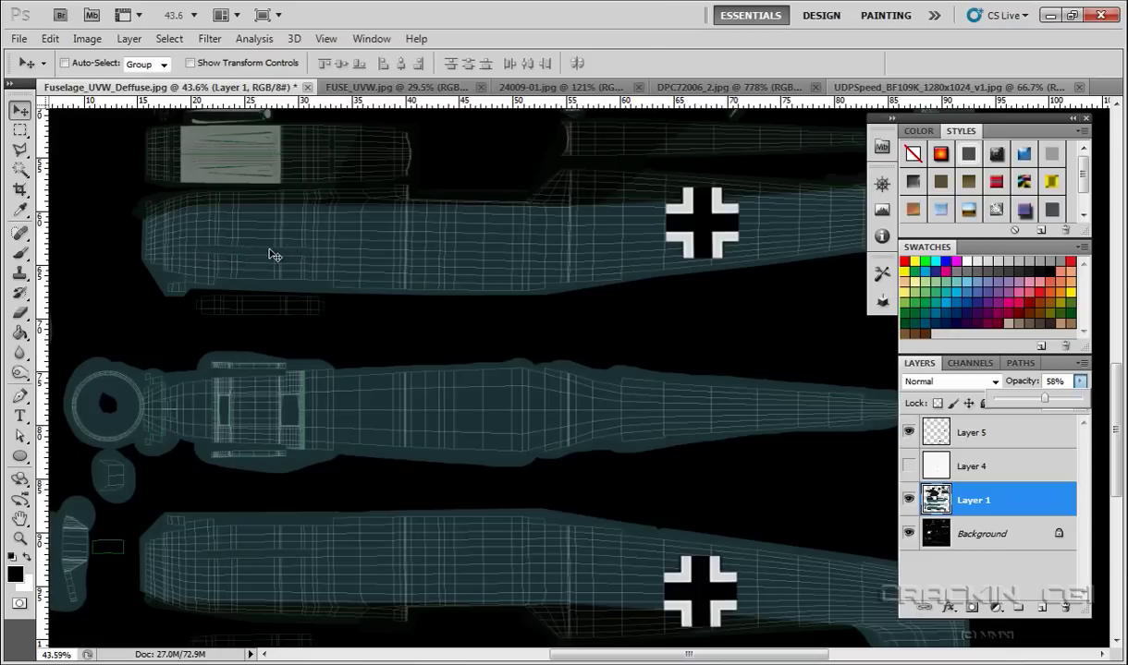
{"action": "left_click", "coordinate": [274, 255]}
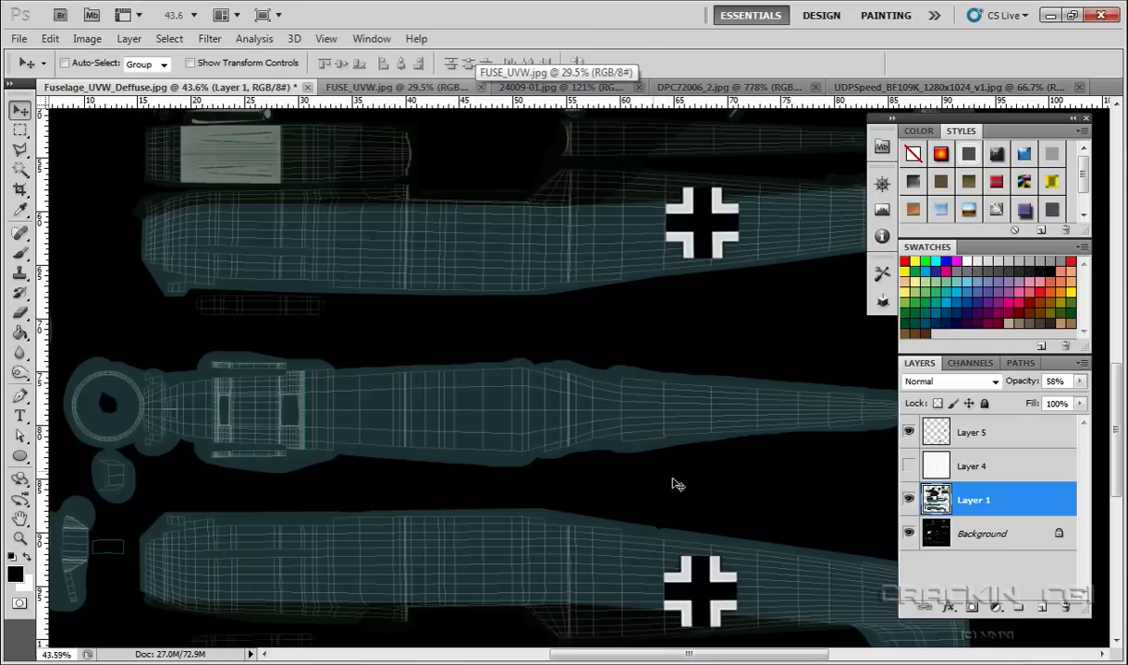
Hide the Background layer and return Layer 1 to 100% opacity
{"action": "left_click", "coordinate": [911, 540]}
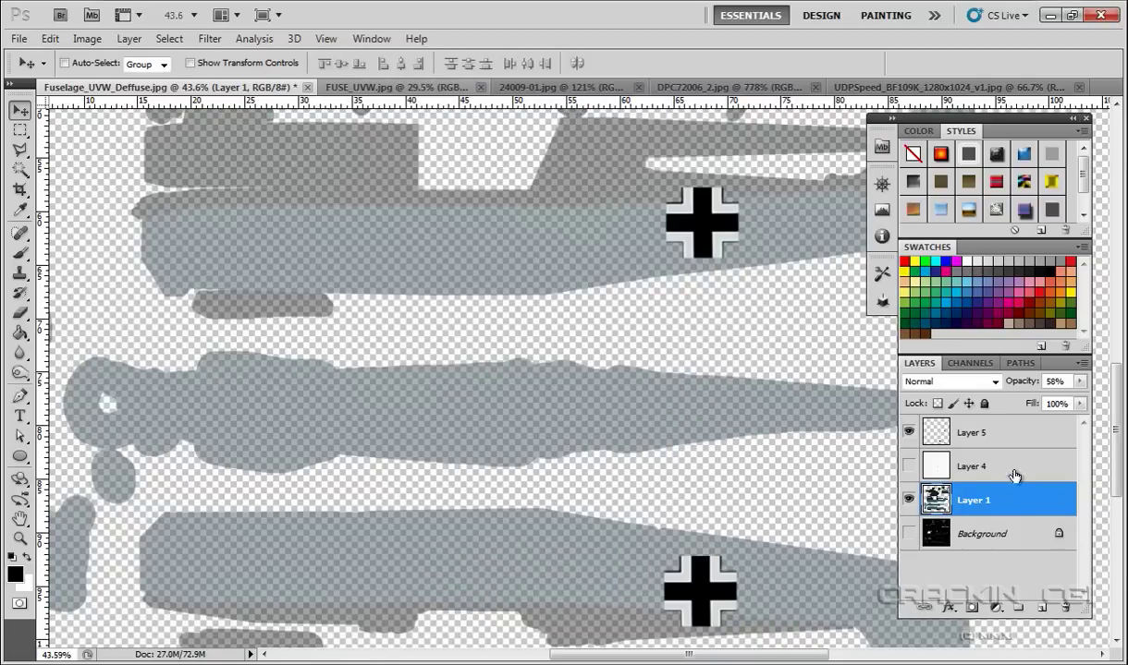
{"action": "left_click", "coordinate": [1079, 381]}
{"action": "left_click_drag", "start_coordinate": [1048, 398], "coordinate": [1086, 397]}
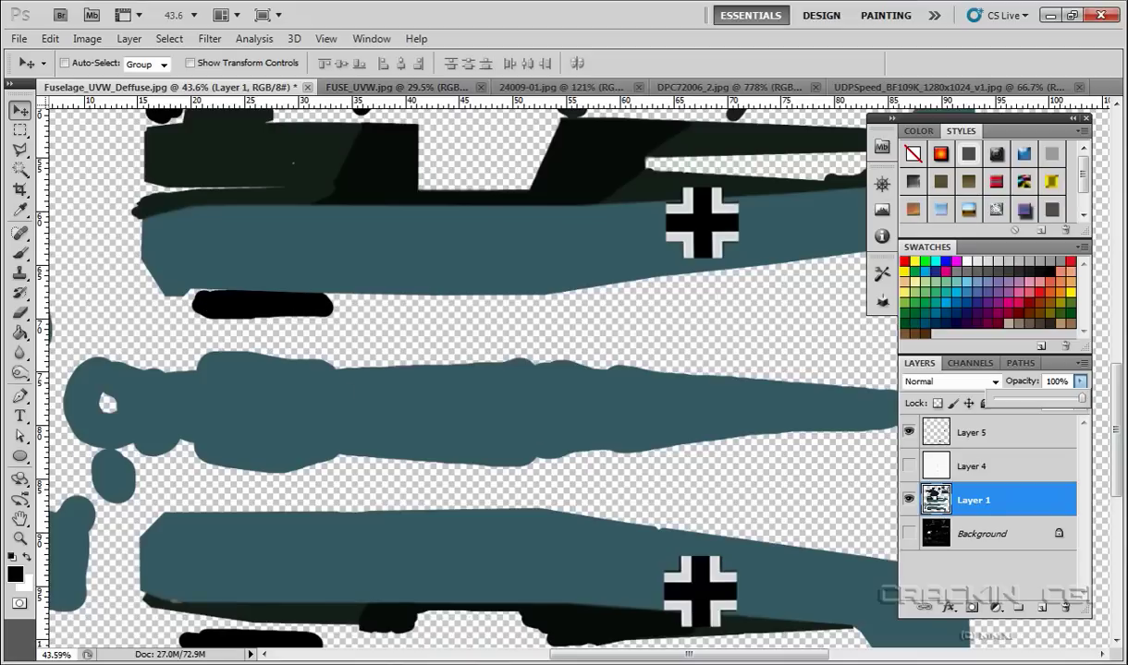
{"action": "left_click_drag", "start_coordinate": [1118, 450], "coordinate": [1118, 310]}
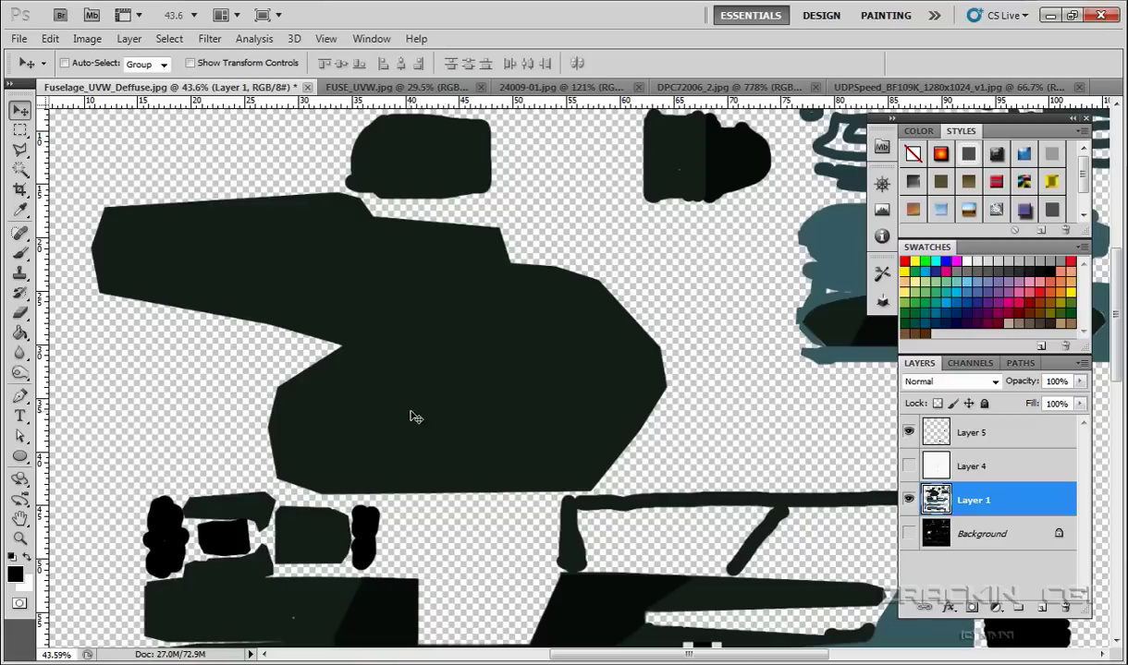
{"action": "left_click", "coordinate": [908, 534]}
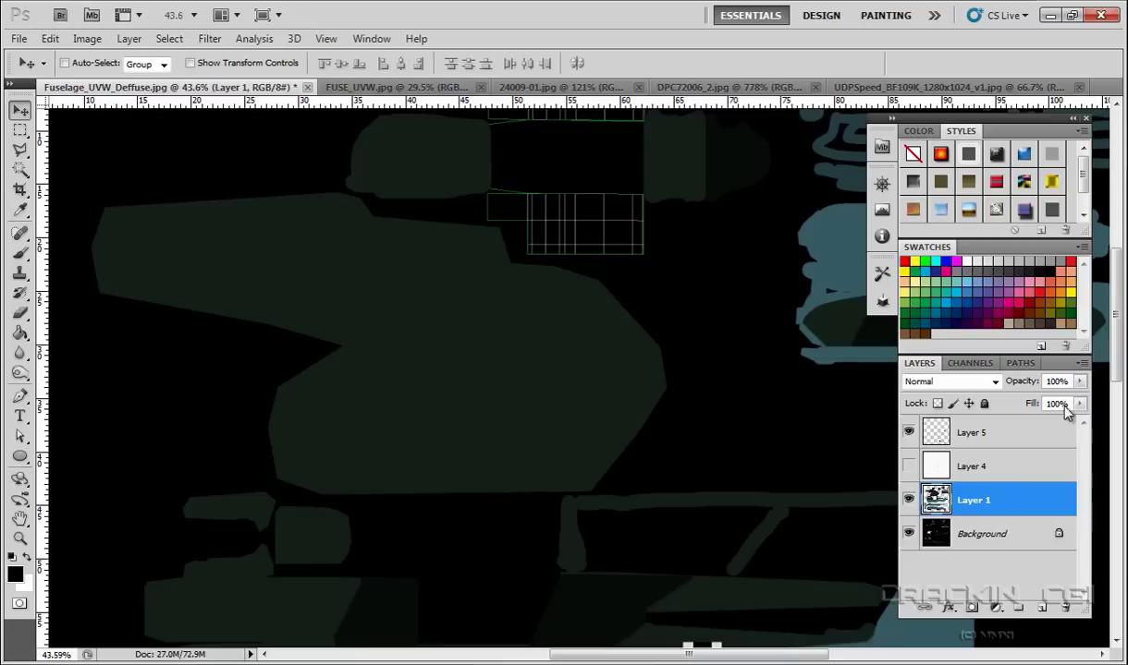
{"action": "left_click", "coordinate": [1080, 381]}
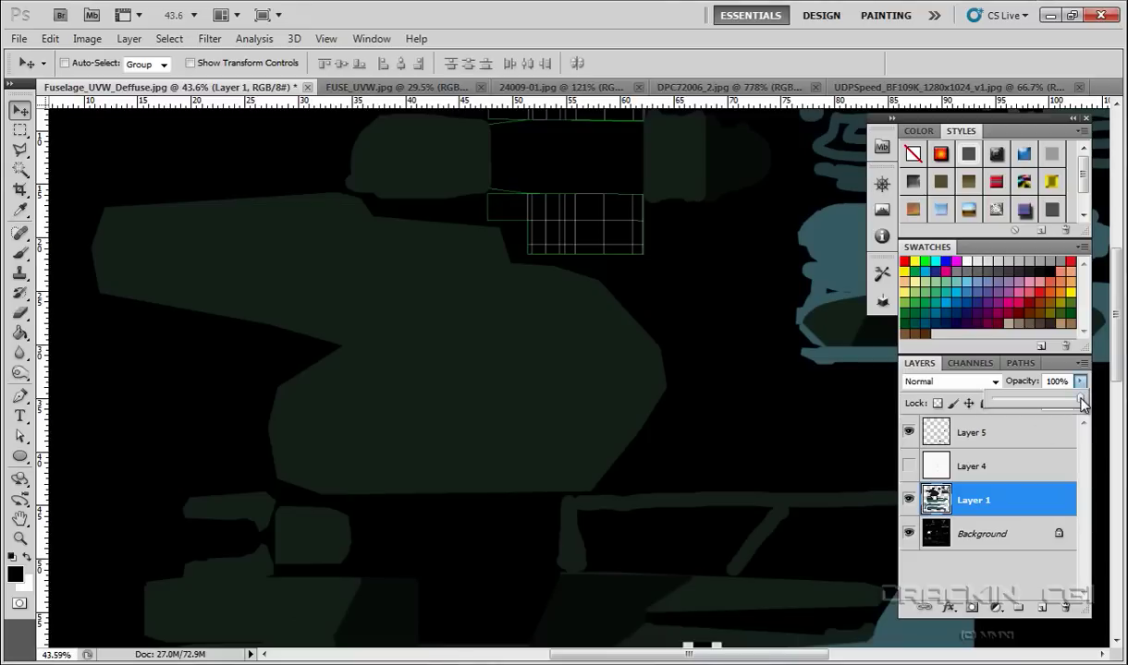
{"action": "left_click_drag", "start_coordinate": [1078, 398], "coordinate": [1047, 405]}
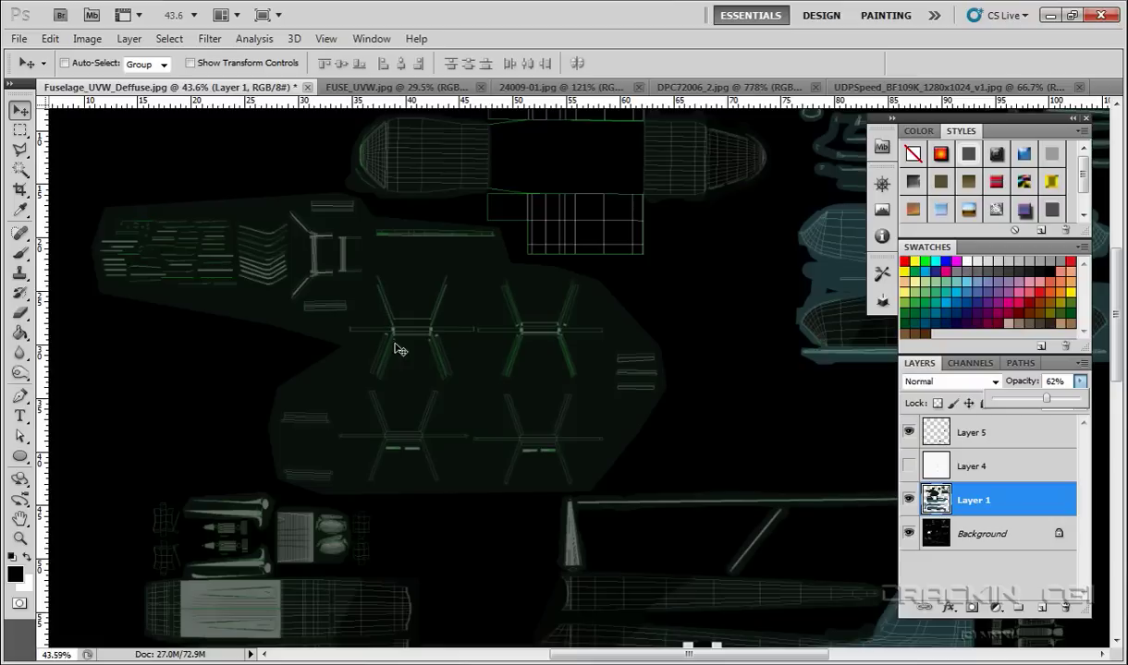
{"action": "left_click_drag", "start_coordinate": [1117, 365], "coordinate": [1123, 430]}
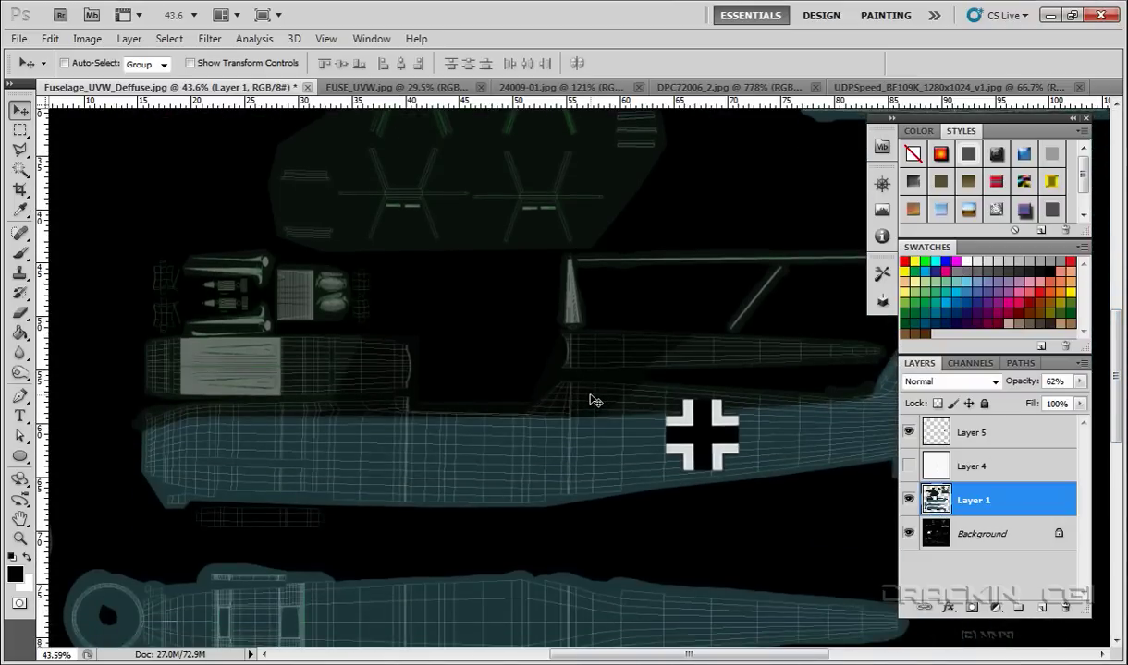
{"action": "left_click", "coordinate": [1080, 381]}
{"action": "left_click_drag", "start_coordinate": [1051, 399], "coordinate": [1087, 406]}
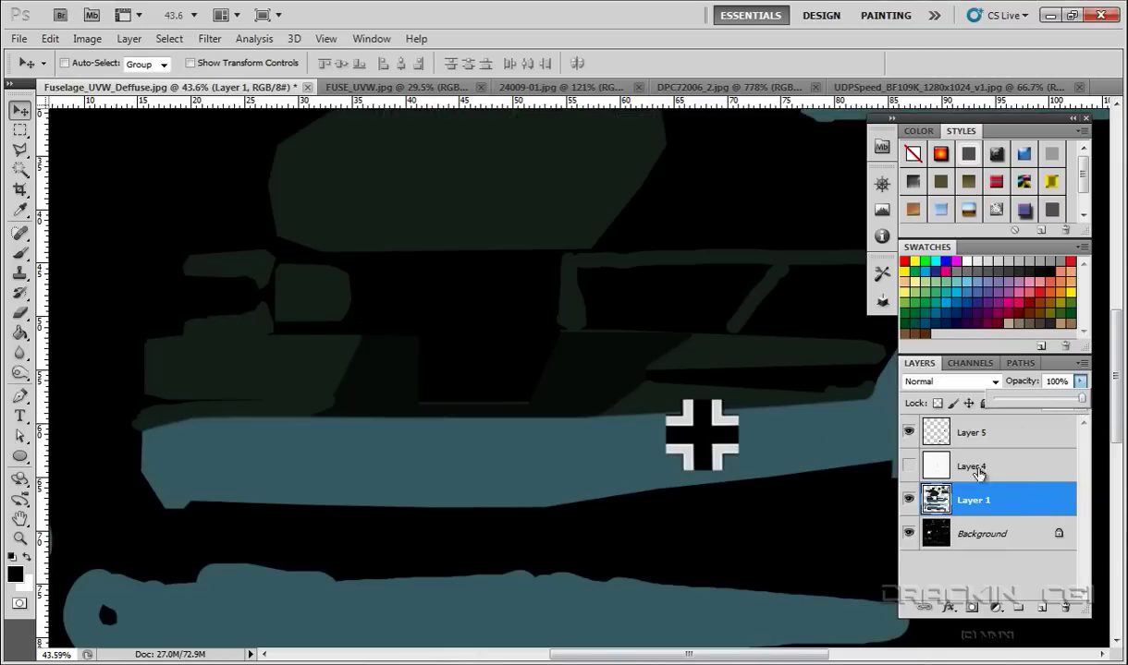
Sample the dark canvas colour with the Eyedropper and set Layer 1's opacity to 53%
{"action": "left_click", "coordinate": [22, 213]}
{"action": "left_click", "coordinate": [564, 363]}
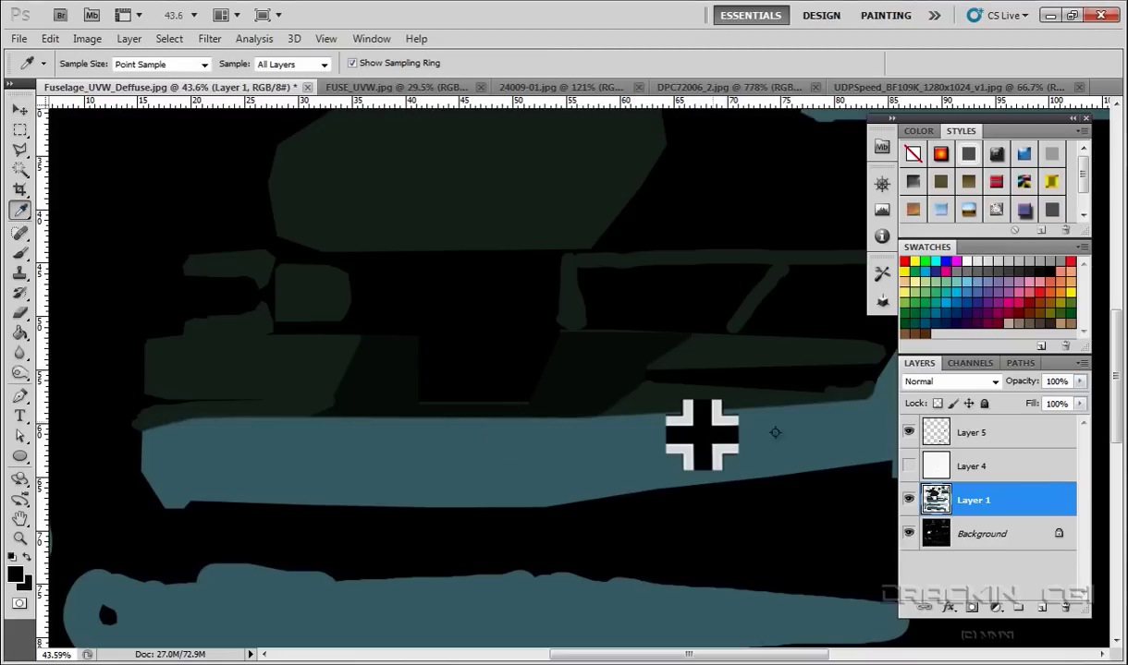
{"action": "left_click", "coordinate": [1079, 381]}
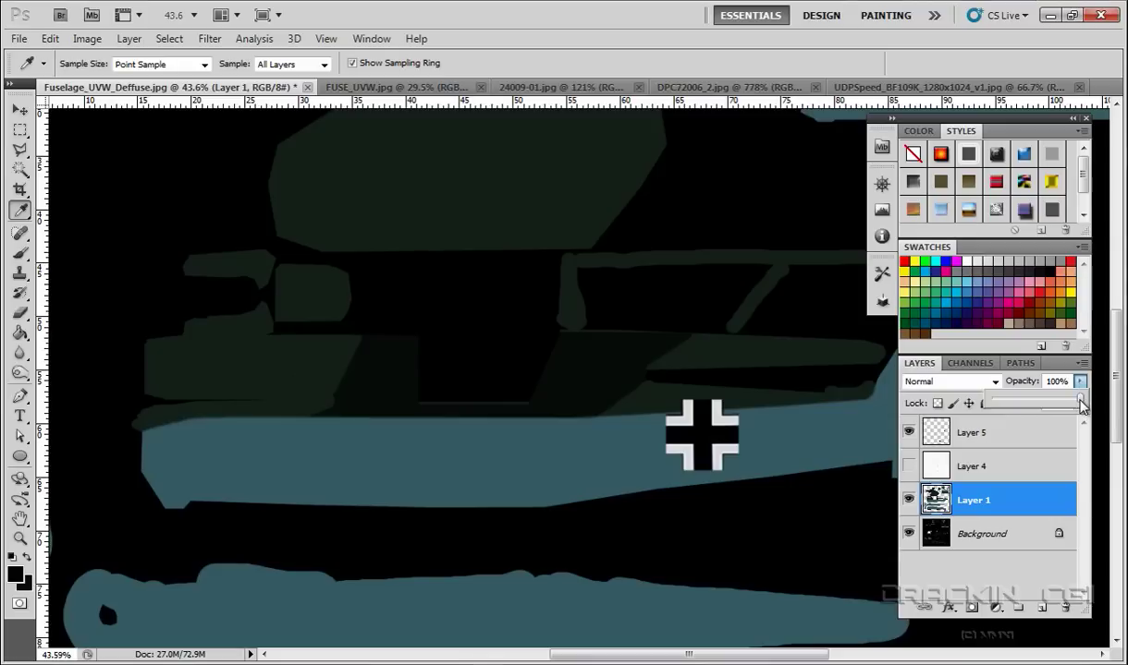
{"action": "left_click_drag", "start_coordinate": [1081, 407], "coordinate": [1042, 407]}
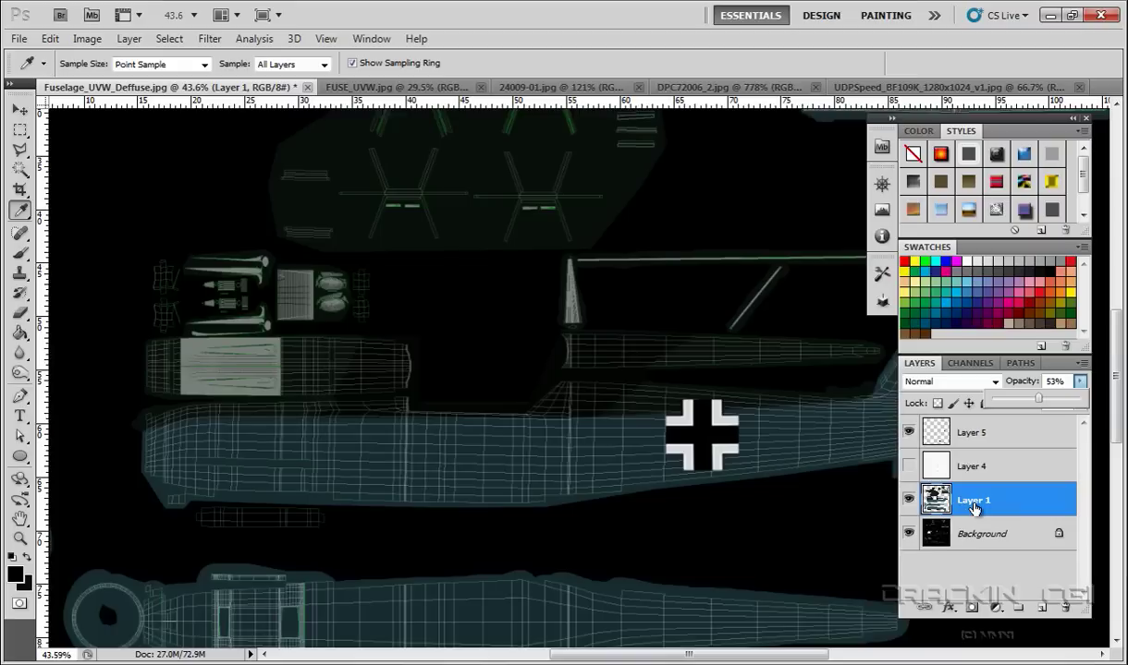
{"action": "left_click", "coordinate": [1118, 416]}
{"action": "left_click_drag", "start_coordinate": [1118, 416], "coordinate": [1118, 356]}
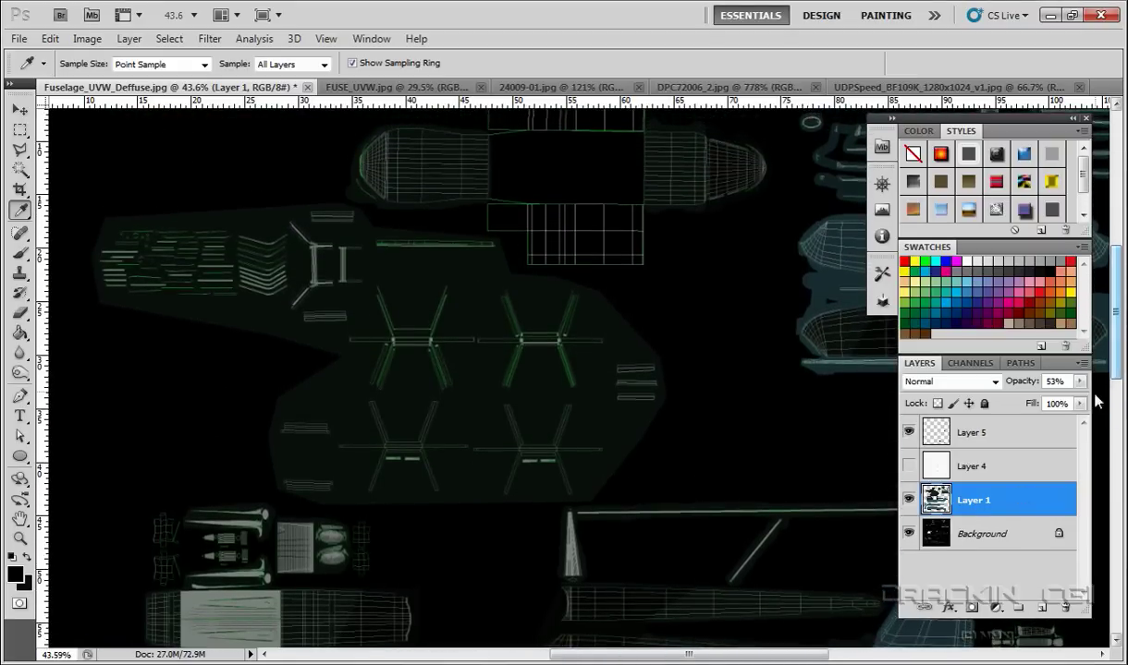
Paint dark strokes on Layer 1 with a 72 px brush through the left hexagon
{"action": "left_click", "coordinate": [19, 255]}
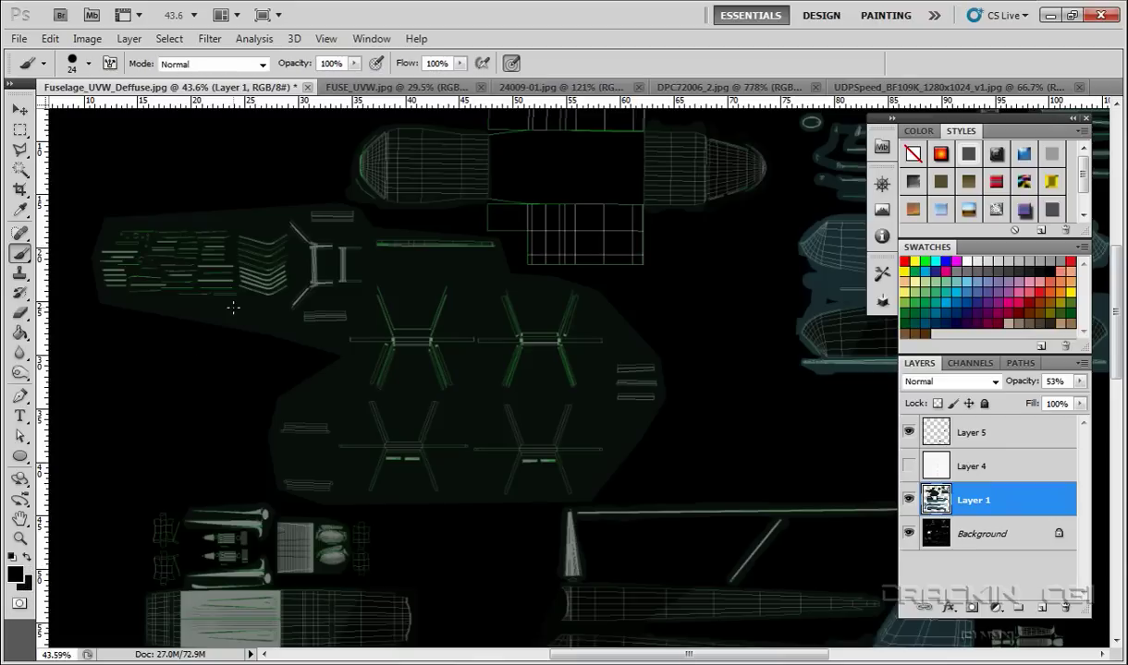
{"action": "mouse_move", "coordinate": [259, 297]}
{"action": "left_mouse_down"}
{"action": "mouse_move", "coordinate": [313, 300]}
{"action": "mouse_move", "coordinate": [238, 292]}
{"action": "mouse_move", "coordinate": [350, 320]}
{"action": "left_mouse_up"}
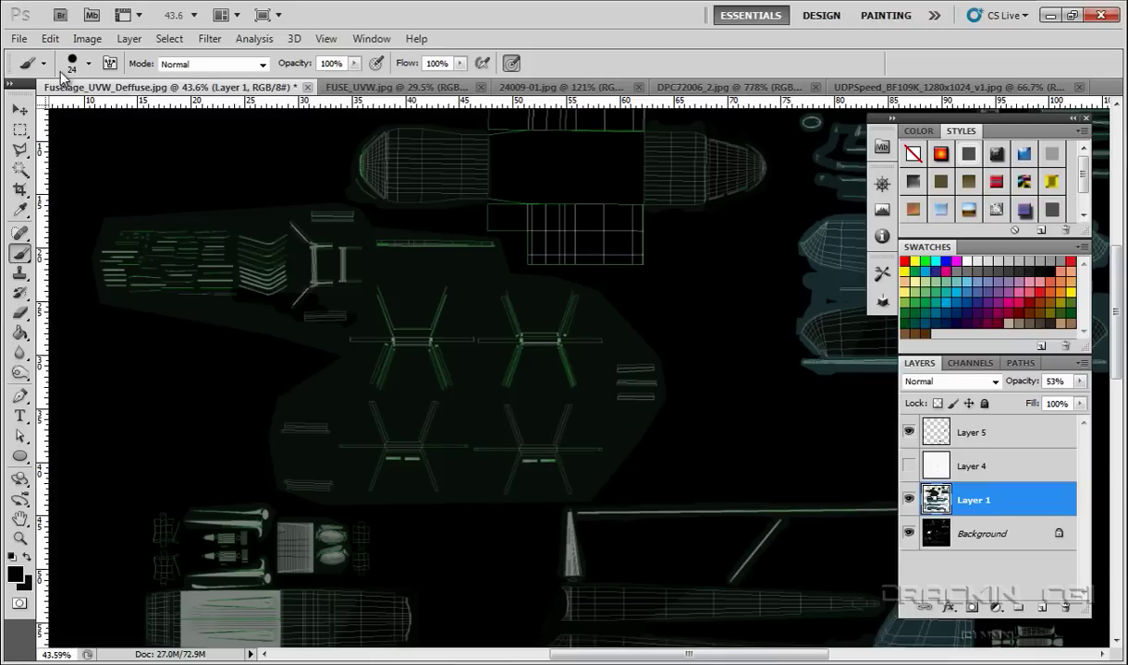
{"action": "left_click", "coordinate": [89, 64]}
{"action": "left_click_drag", "start_coordinate": [47, 111], "coordinate": [88, 111]}
{"action": "mouse_move", "coordinate": [360, 266]}
{"action": "left_mouse_down"}
{"action": "mouse_move", "coordinate": [406, 334]}
{"action": "mouse_move", "coordinate": [373, 375]}
{"action": "mouse_move", "coordinate": [390, 343]}
{"action": "mouse_move", "coordinate": [353, 338]}
{"action": "mouse_move", "coordinate": [473, 339]}
{"action": "mouse_move", "coordinate": [397, 333]}
{"action": "mouse_move", "coordinate": [375, 290]}
{"action": "mouse_move", "coordinate": [392, 332]}
{"action": "mouse_move", "coordinate": [415, 336]}
{"action": "mouse_move", "coordinate": [434, 331]}
{"action": "mouse_move", "coordinate": [445, 293]}
{"action": "left_mouse_up"}
{"action": "left_click_drag", "start_coordinate": [432, 353], "coordinate": [448, 386]}
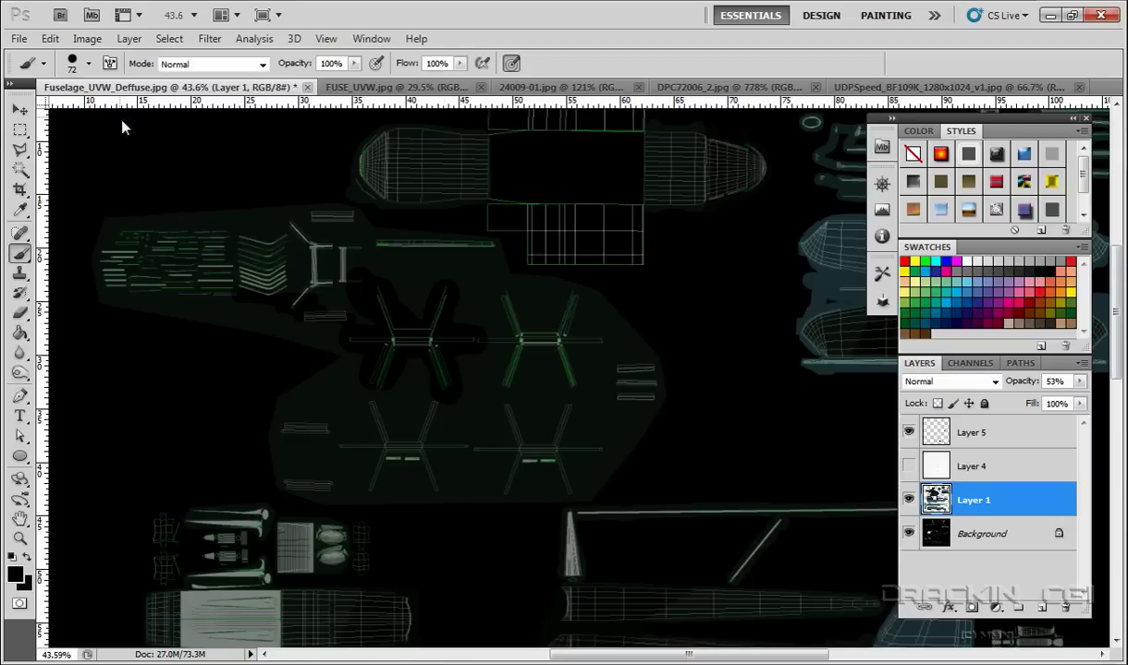
Enlarge the brush to 114 px and paint black around the right and lower hexagons and small bar
{"action": "left_click", "coordinate": [89, 65]}
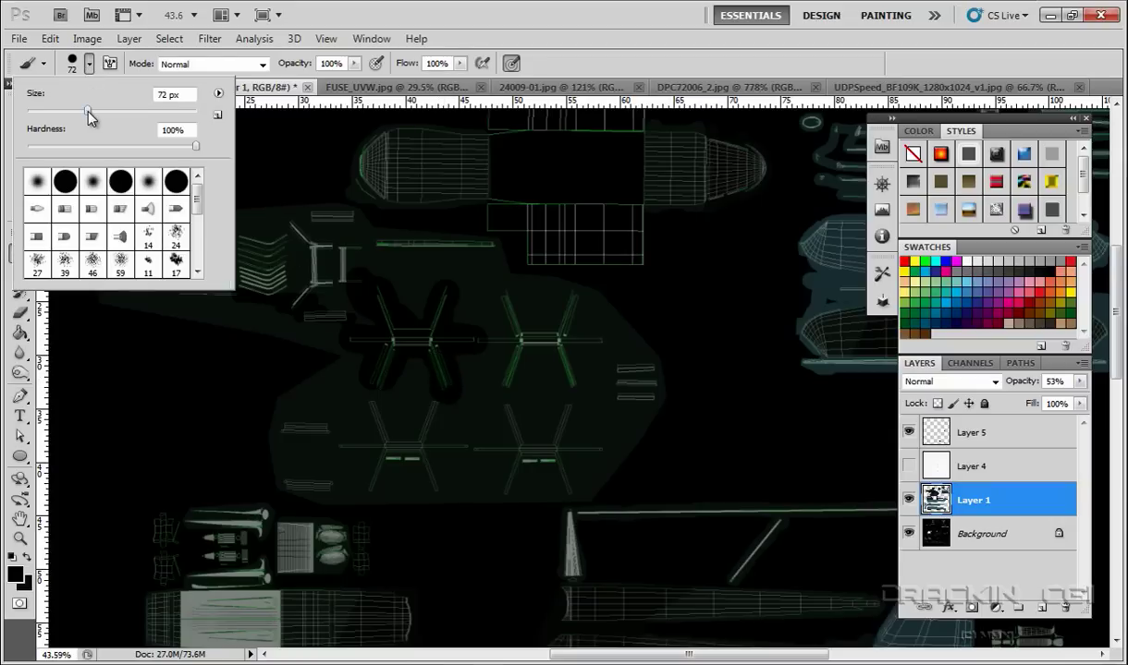
{"action": "left_click_drag", "start_coordinate": [87, 111], "coordinate": [118, 121]}
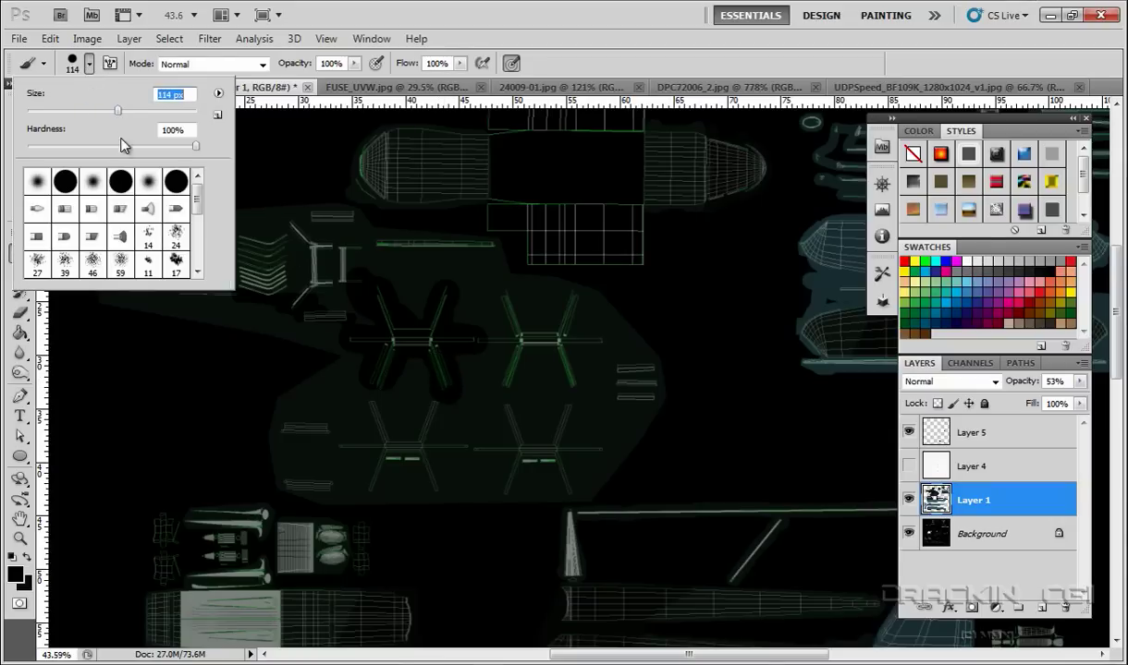
{"action": "left_click", "coordinate": [538, 378]}
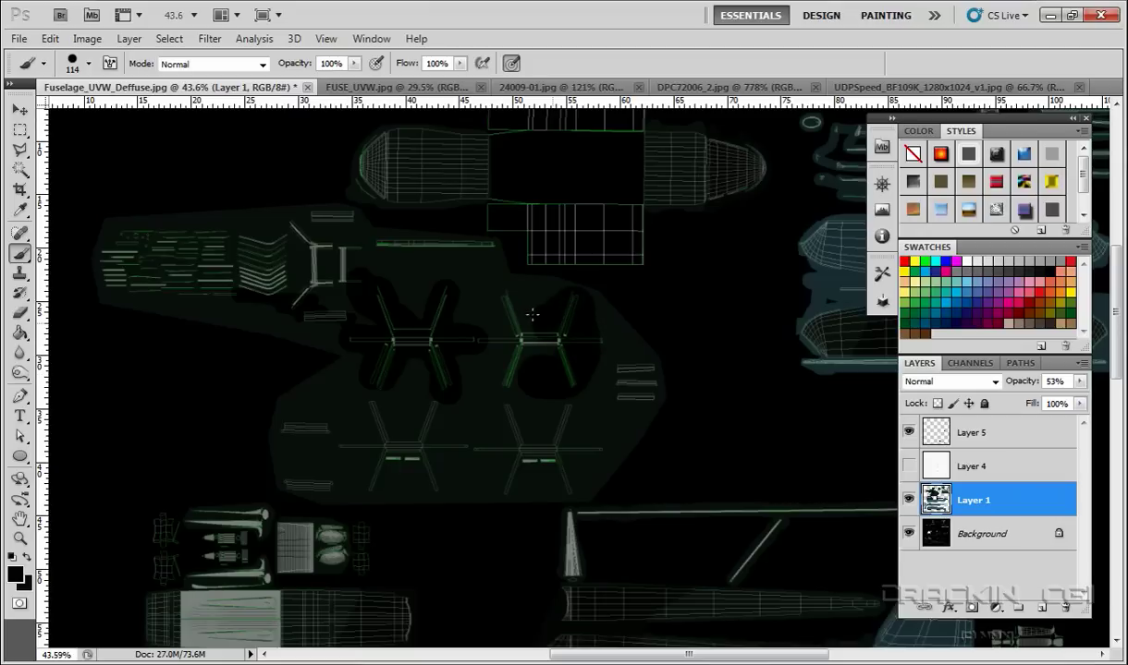
{"action": "mouse_move", "coordinate": [499, 293]}
{"action": "left_mouse_down"}
{"action": "mouse_move", "coordinate": [491, 332]}
{"action": "mouse_move", "coordinate": [503, 381]}
{"action": "left_mouse_up"}
{"action": "mouse_move", "coordinate": [565, 352]}
{"action": "left_mouse_down"}
{"action": "mouse_move", "coordinate": [637, 382]}
{"action": "mouse_move", "coordinate": [574, 423]}
{"action": "mouse_move", "coordinate": [559, 454]}
{"action": "mouse_move", "coordinate": [588, 448]}
{"action": "mouse_move", "coordinate": [564, 472]}
{"action": "mouse_move", "coordinate": [507, 431]}
{"action": "mouse_move", "coordinate": [509, 481]}
{"action": "left_mouse_up"}
{"action": "mouse_move", "coordinate": [521, 442]}
{"action": "left_mouse_down"}
{"action": "mouse_move", "coordinate": [507, 416]}
{"action": "mouse_move", "coordinate": [443, 448]}
{"action": "mouse_move", "coordinate": [360, 446]}
{"action": "mouse_move", "coordinate": [373, 455]}
{"action": "mouse_move", "coordinate": [370, 477]}
{"action": "mouse_move", "coordinate": [434, 480]}
{"action": "left_mouse_up"}
{"action": "mouse_move", "coordinate": [429, 424]}
{"action": "left_mouse_down"}
{"action": "mouse_move", "coordinate": [377, 407]}
{"action": "mouse_move", "coordinate": [352, 431]}
{"action": "mouse_move", "coordinate": [292, 428]}
{"action": "mouse_move", "coordinate": [305, 478]}
{"action": "left_mouse_up"}
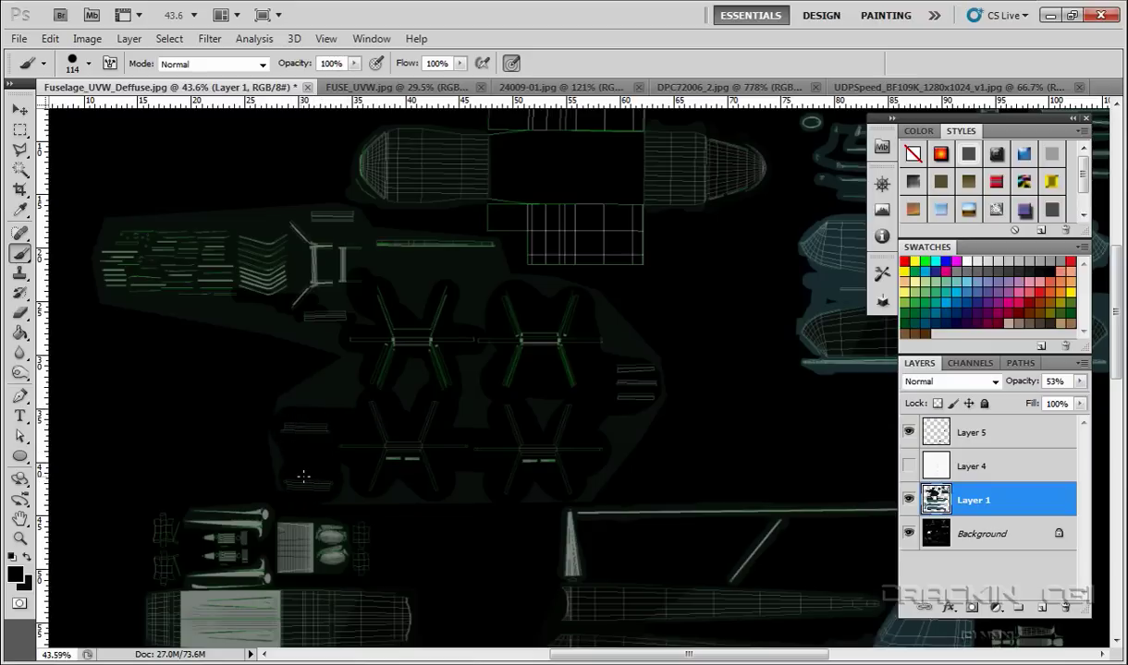
{"action": "mouse_move", "coordinate": [341, 316]}
{"action": "left_mouse_down"}
{"action": "mouse_move", "coordinate": [307, 317]}
{"action": "mouse_move", "coordinate": [321, 290]}
{"action": "mouse_move", "coordinate": [297, 300]}
{"action": "mouse_move", "coordinate": [315, 252]}
{"action": "mouse_move", "coordinate": [297, 229]}
{"action": "mouse_move", "coordinate": [480, 262]}
{"action": "mouse_move", "coordinate": [420, 268]}
{"action": "mouse_move", "coordinate": [123, 242]}
{"action": "mouse_move", "coordinate": [114, 274]}
{"action": "mouse_move", "coordinate": [292, 298]}
{"action": "left_mouse_up"}
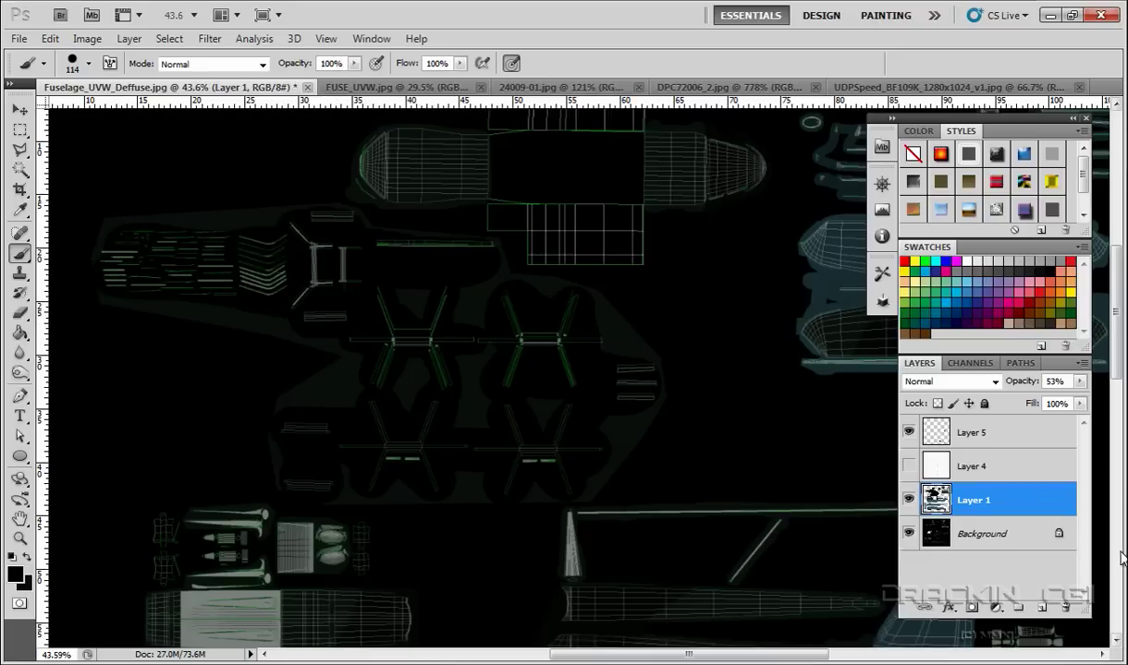
Restore Layer 1 to 100% opacity and hide the Background layer
{"action": "left_click", "coordinate": [1080, 380]}
{"action": "mouse_move", "coordinate": [1040, 398]}
{"action": "left_mouse_down"}
{"action": "mouse_move", "coordinate": [998, 388]}
{"action": "mouse_move", "coordinate": [1086, 410]}
{"action": "left_mouse_up"}
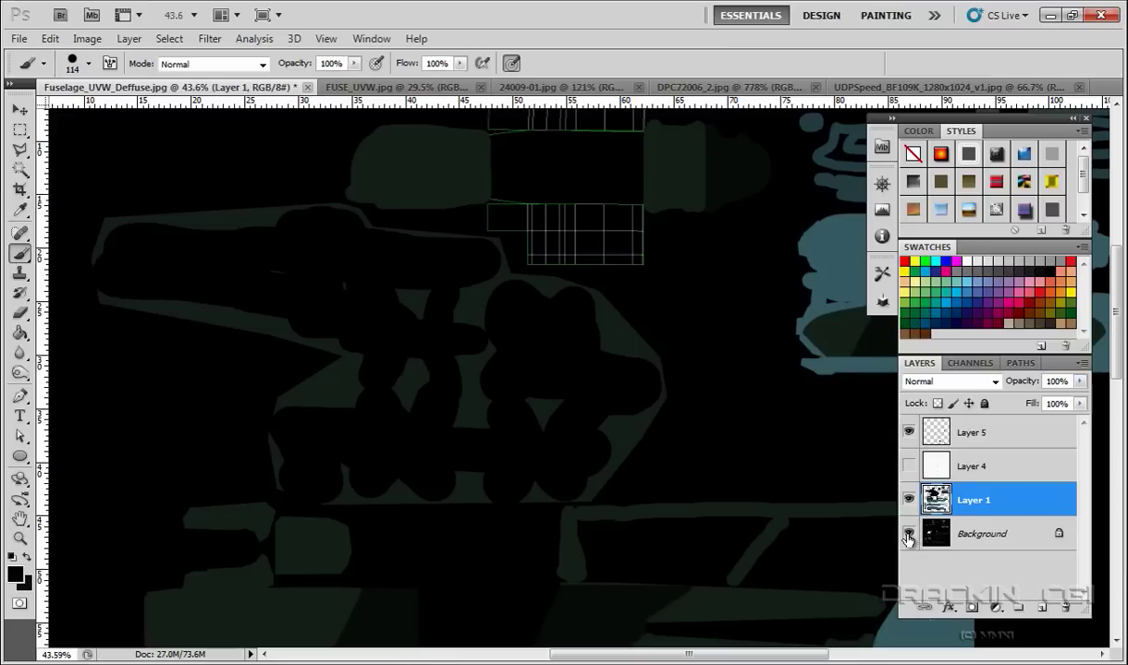
{"action": "left_click", "coordinate": [908, 536]}
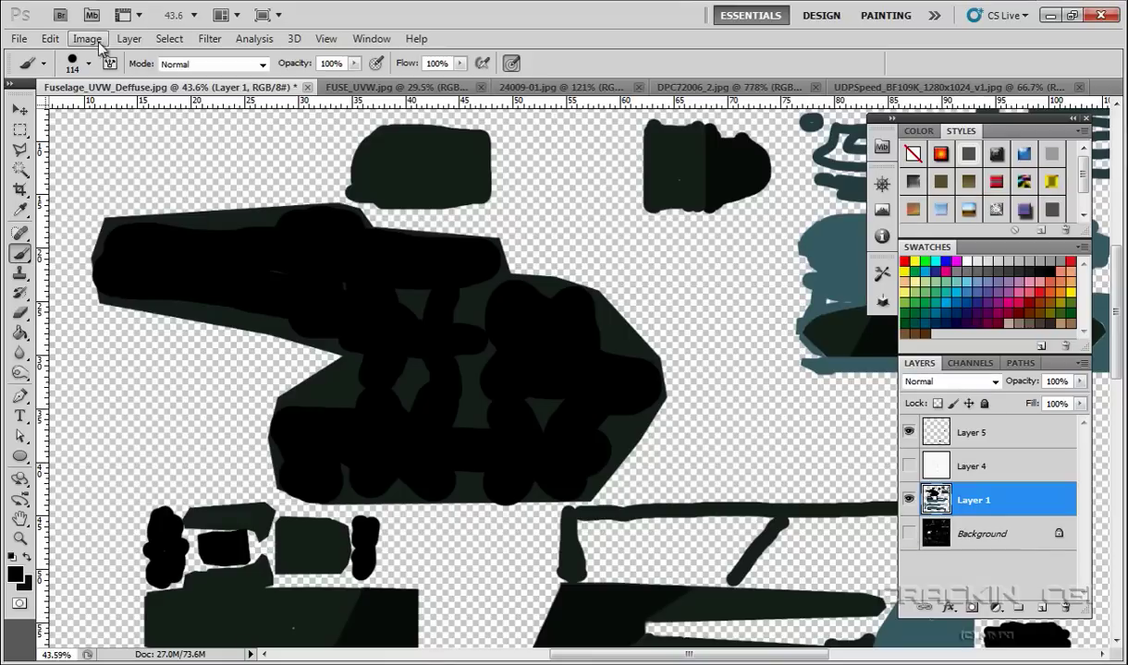
Flatten the image, discarding hidden layers, and save the fuselage texture
{"action": "left_click", "coordinate": [129, 39]}
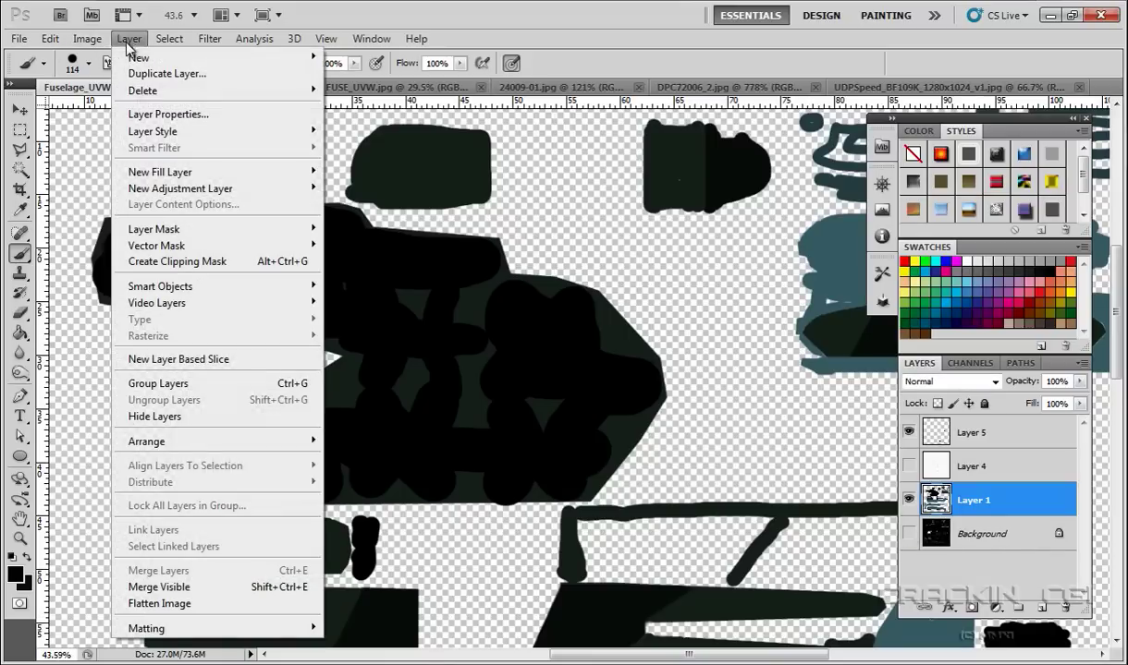
{"action": "left_click", "coordinate": [178, 604]}
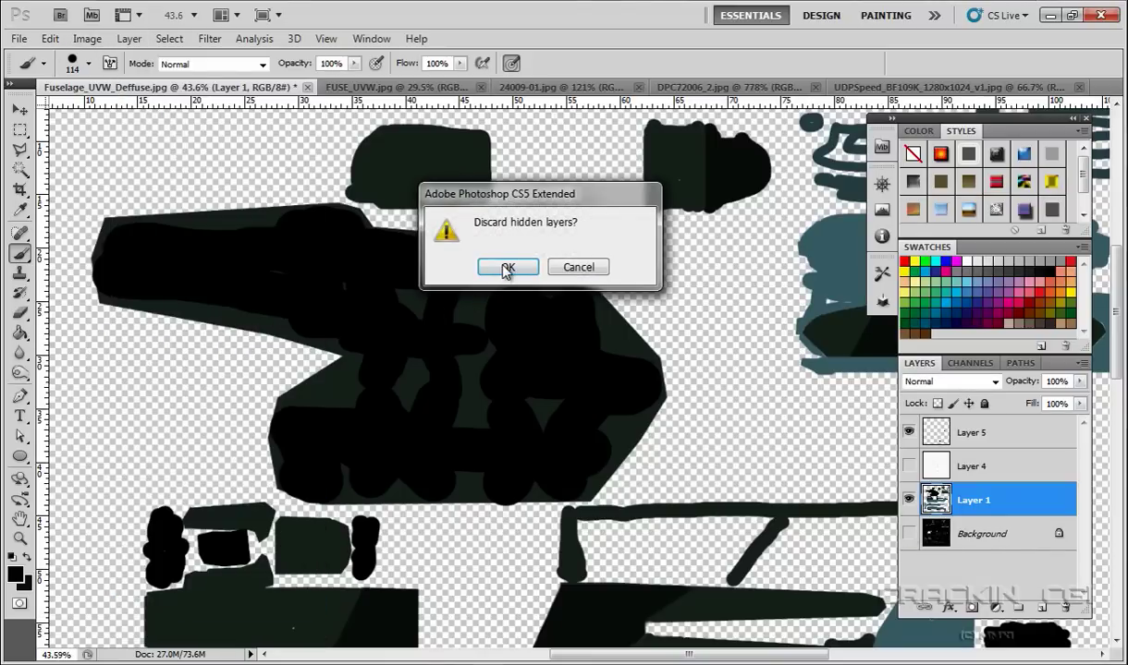
{"action": "left_click", "coordinate": [506, 268]}
{"action": "left_click", "coordinate": [21, 40]}
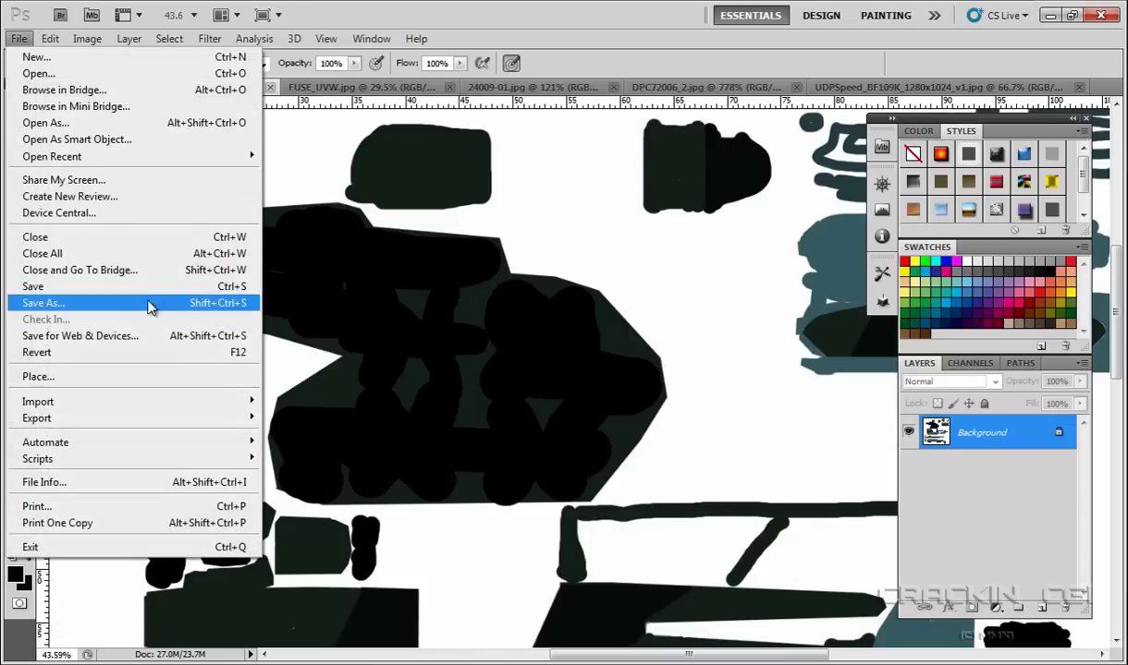
{"action": "left_click", "coordinate": [78, 294]}
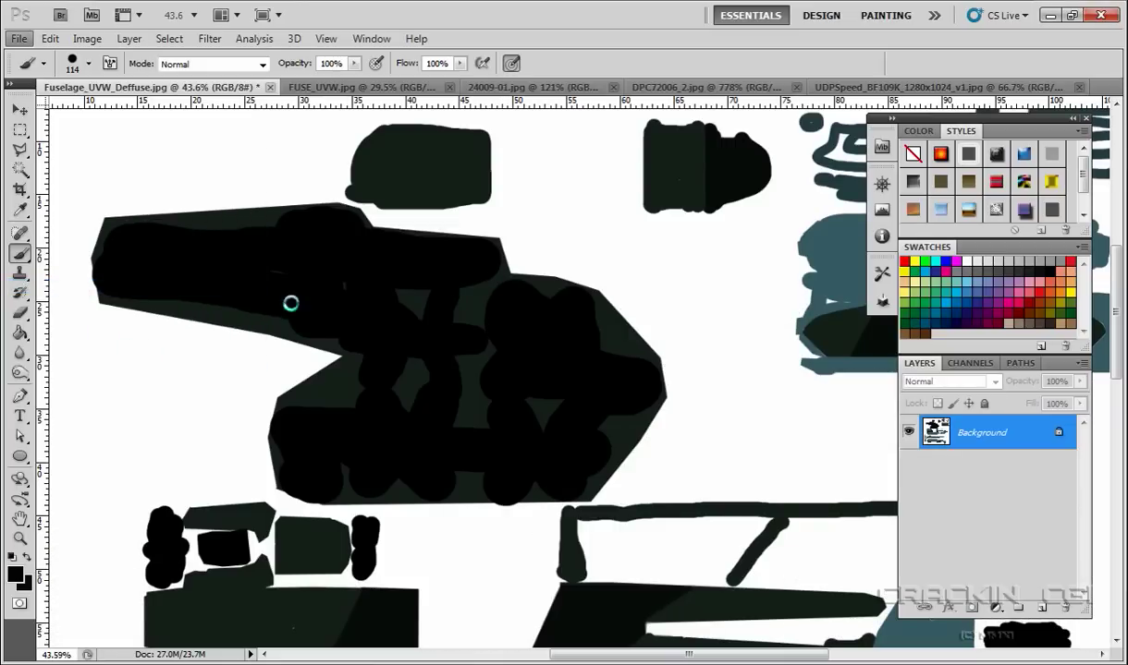
Step backward to bring back the layered version of the document
{"action": "left_click", "coordinate": [86, 39]}
{"action": "mouse_move", "coordinate": [51, 39]}
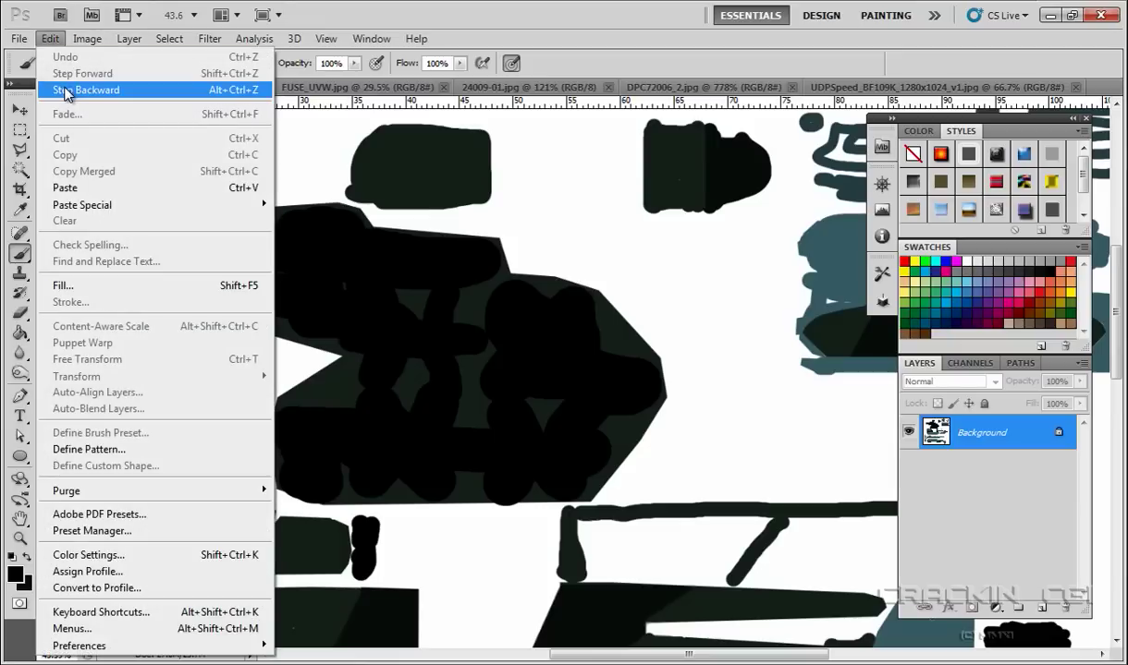
{"action": "left_click", "coordinate": [65, 90]}
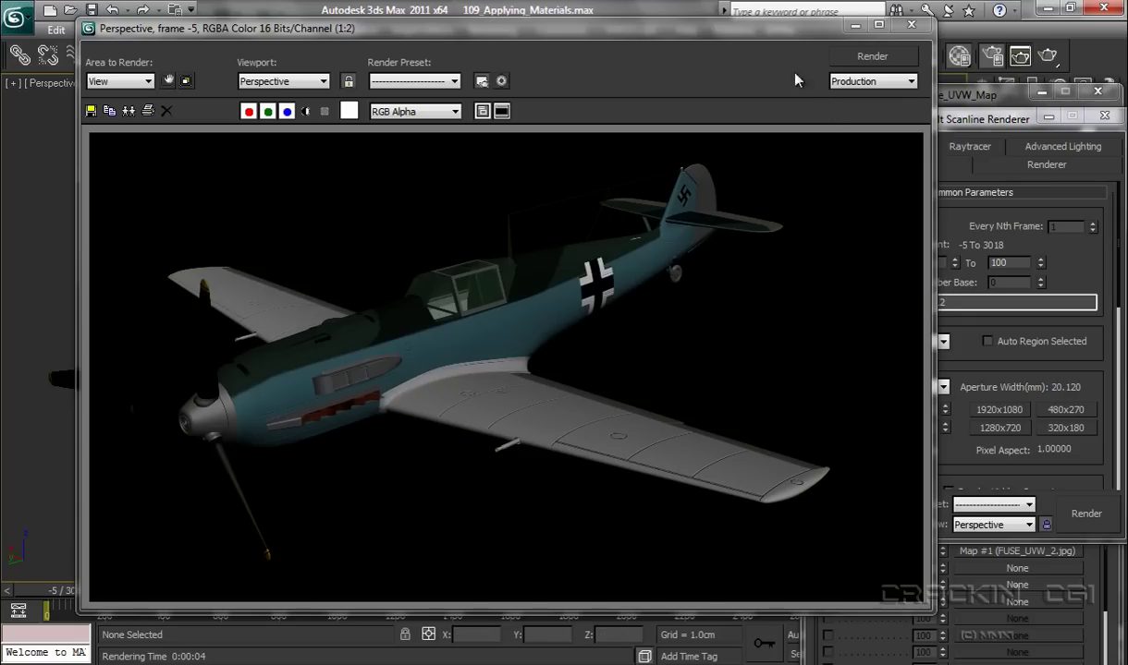
Re-render the Bf 109 with the new texture, close the render, and pan to the cockpit
{"action": "left_click", "coordinate": [869, 56]}
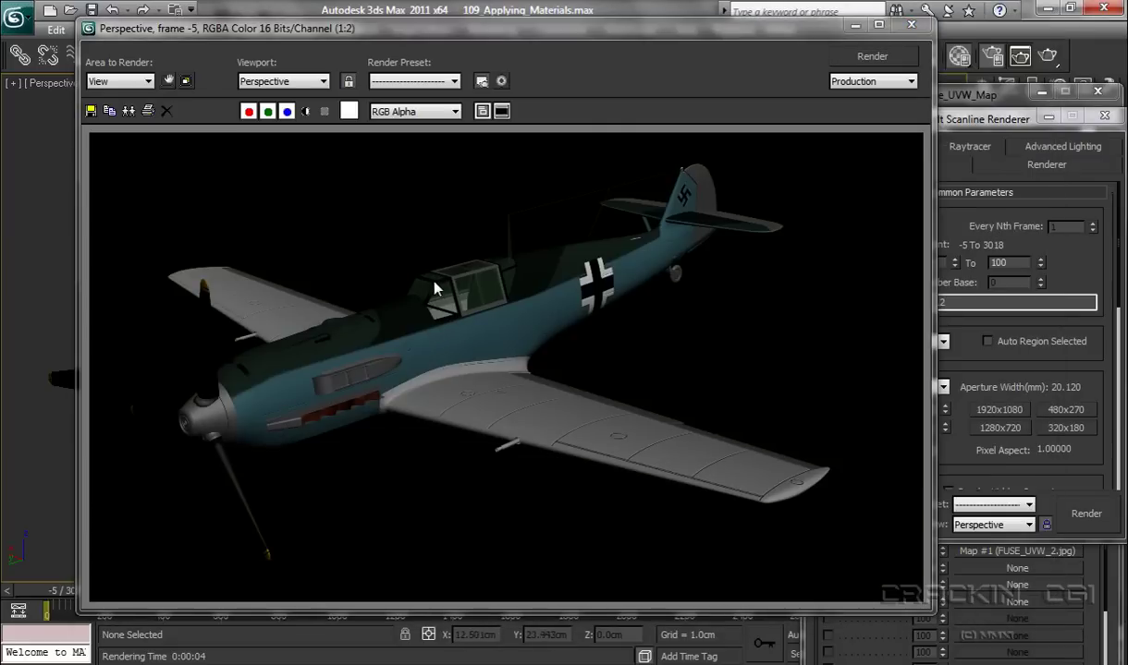
{"action": "left_click", "coordinate": [910, 24]}
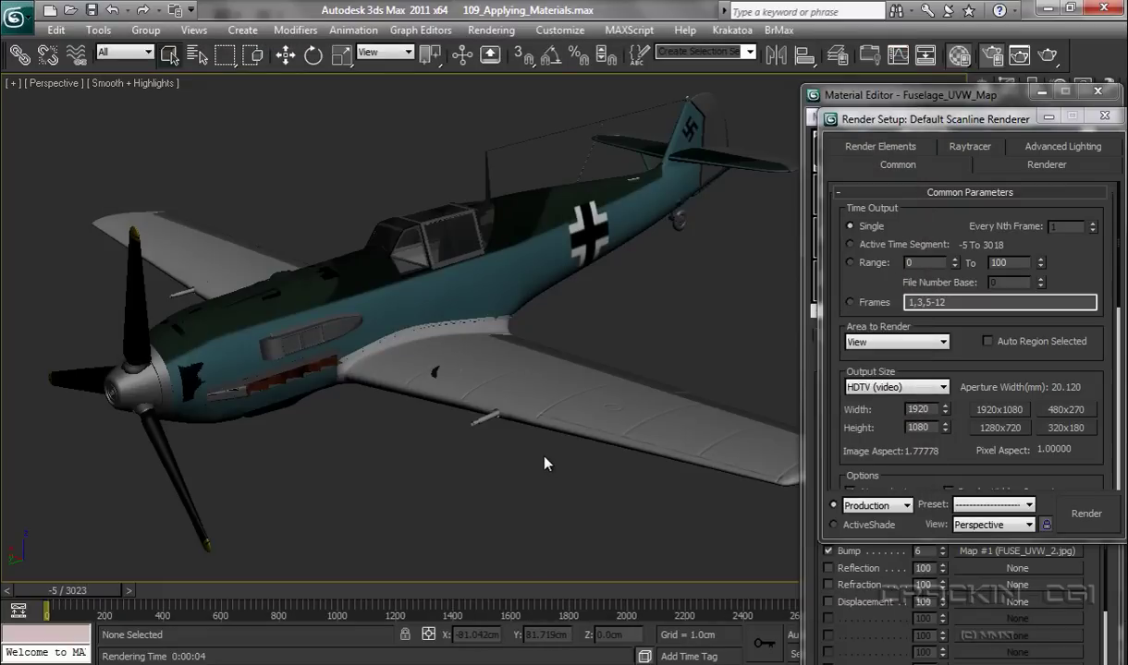
{"action": "scroll", "coordinate": [536, 434], "scroll_direction": "up", "scroll_amount": 10}
{"action": "scroll", "coordinate": [532, 337], "scroll_direction": "down", "scroll_amount": 5}
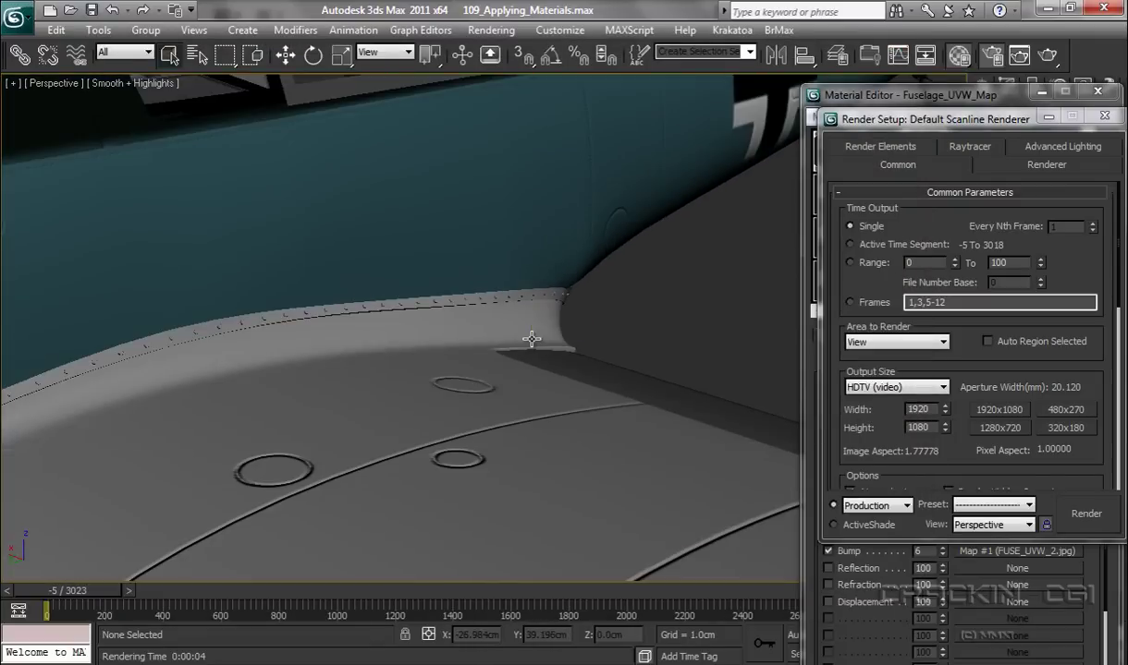
{"action": "middle_click_drag", "start_coordinate": [531, 336], "coordinate": [630, 567]}
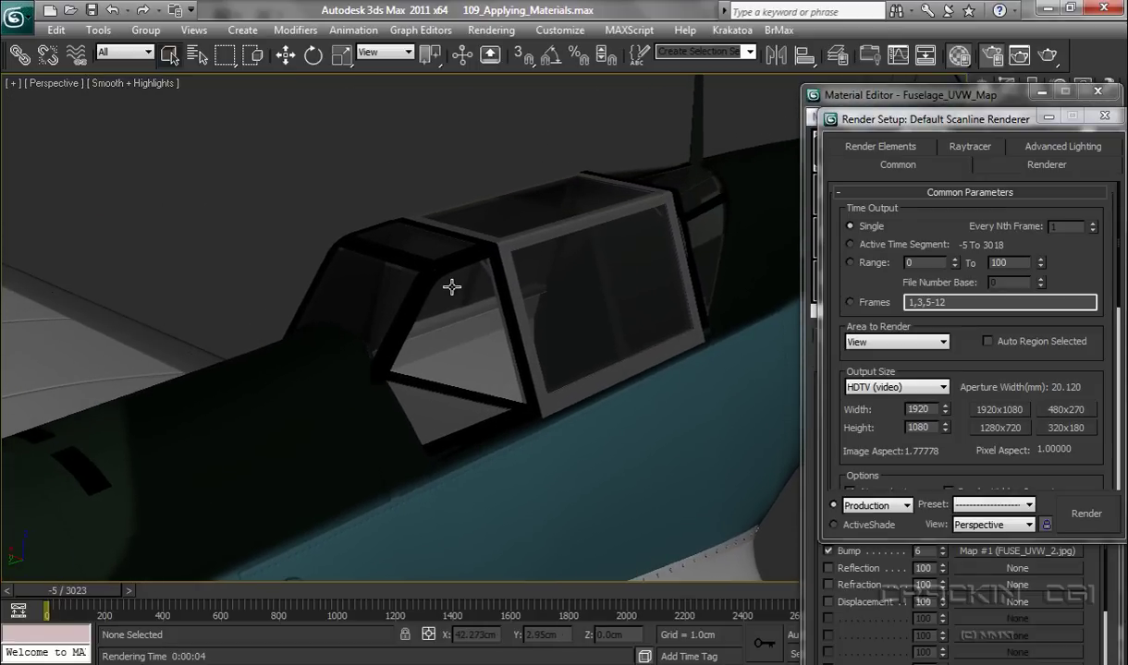